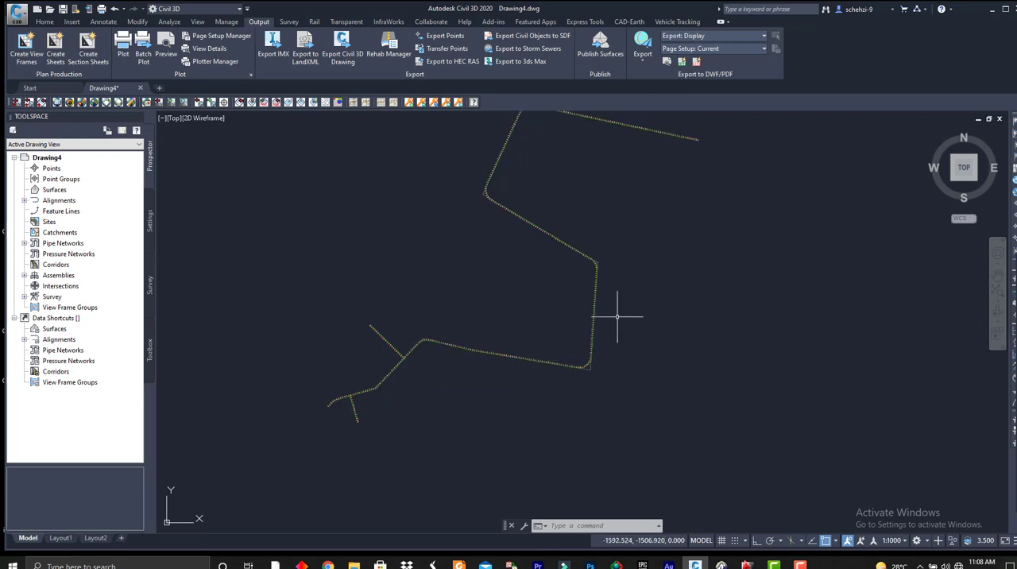
# Examine the full course of the main road alignment and where its two branch alignments join it.
pyautogui.moveTo(619, 259); pyautogui.dragTo(592, 310, button='middle')
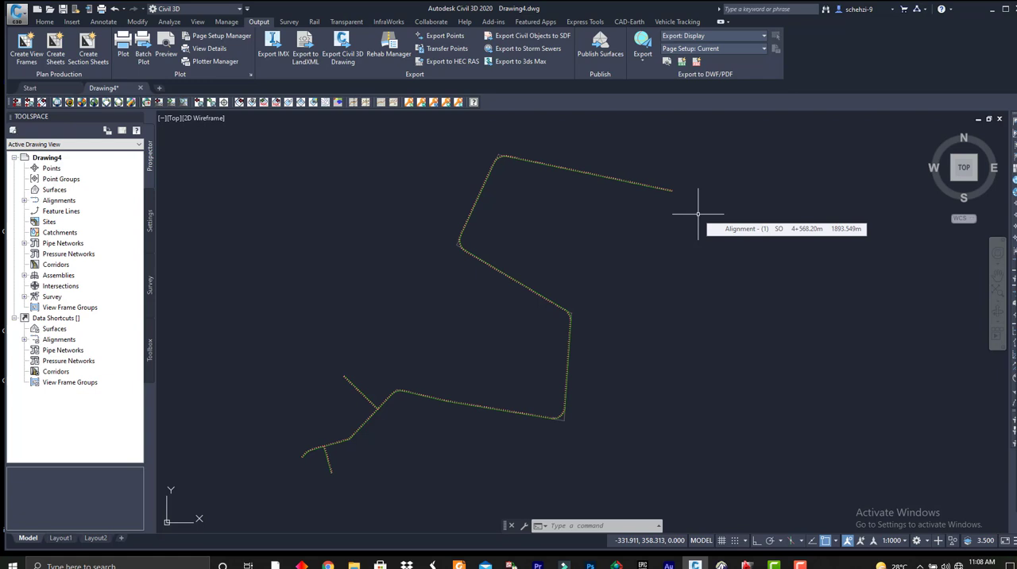
pyautogui.scroll(5, 466, 341)
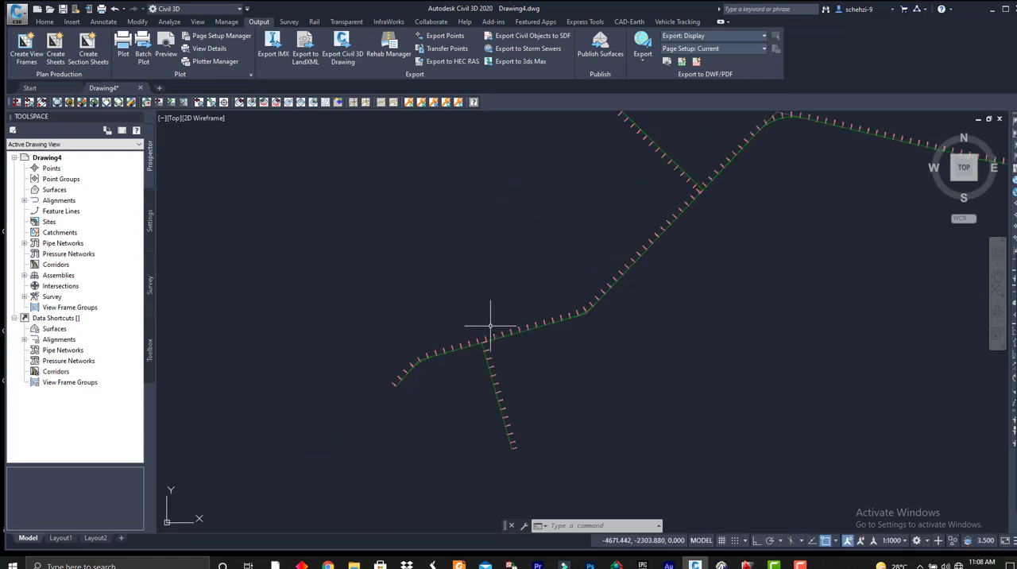
pyautogui.scroll(-2, 461, 340)
pyautogui.scroll(4, 477, 341)
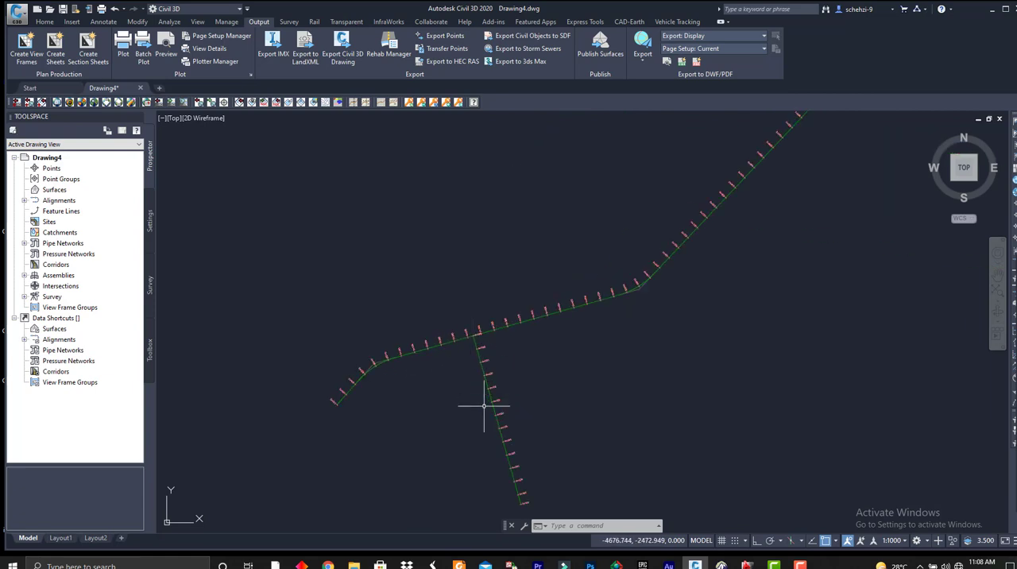
pyautogui.scroll(-3, 585, 318)
pyautogui.scroll(-2, 442, 257)
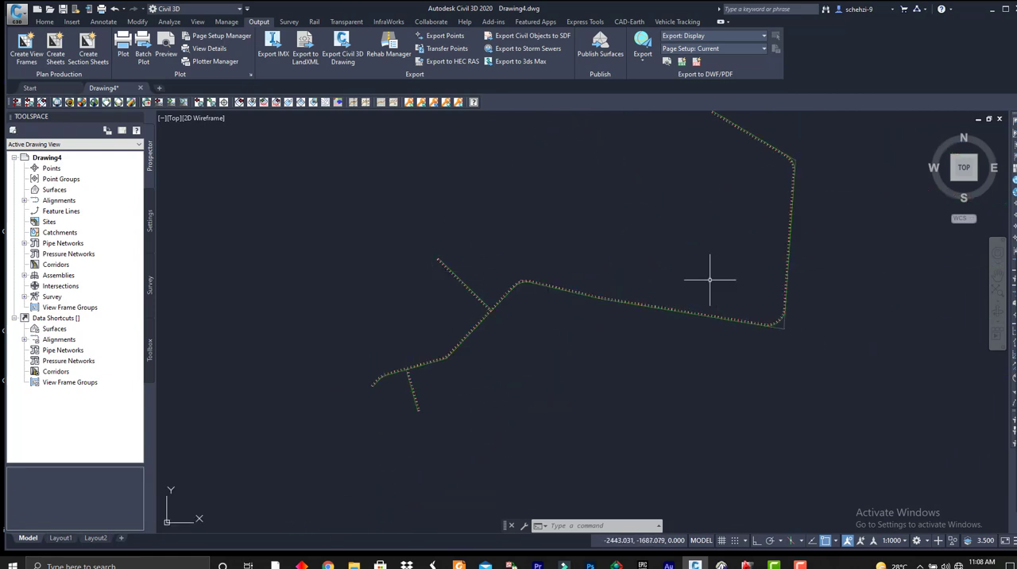
pyautogui.scroll(2, 786, 235)
pyautogui.scroll(-4, 754, 211)
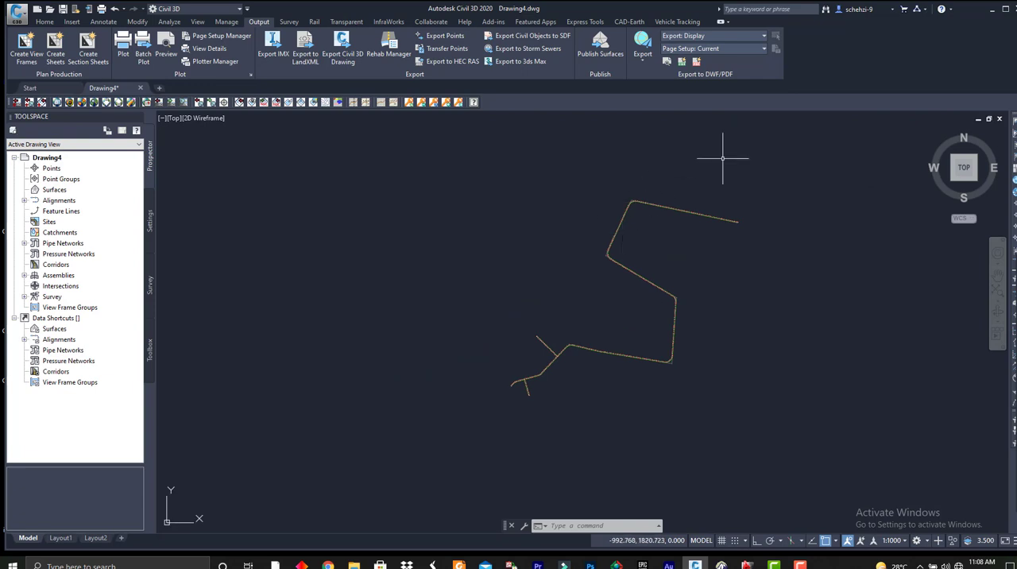
pyautogui.scroll(3, 608, 295)
pyautogui.scroll(-2, 643, 297)
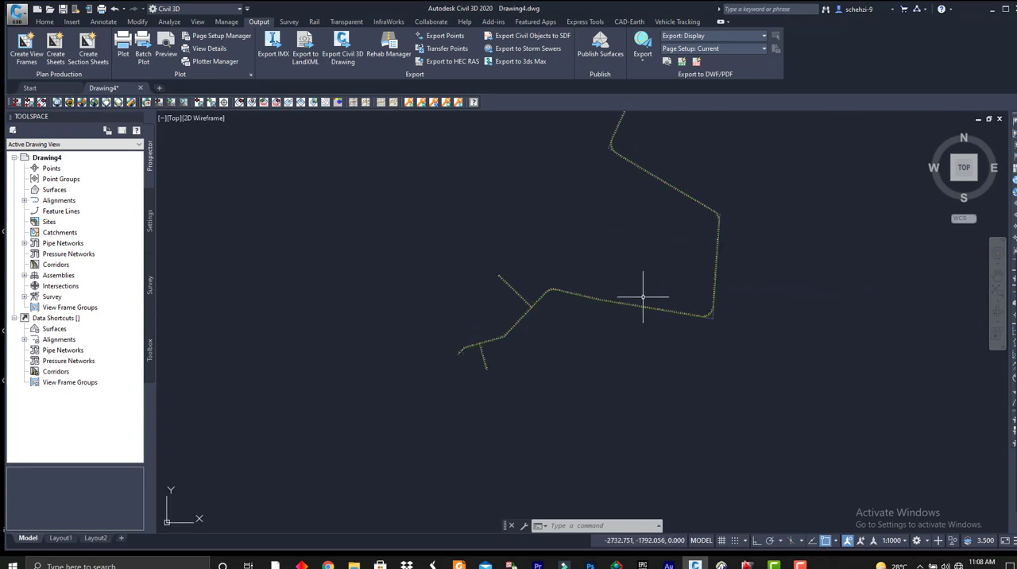
pyautogui.moveTo(642, 297); pyautogui.dragTo(601, 339, button='middle')
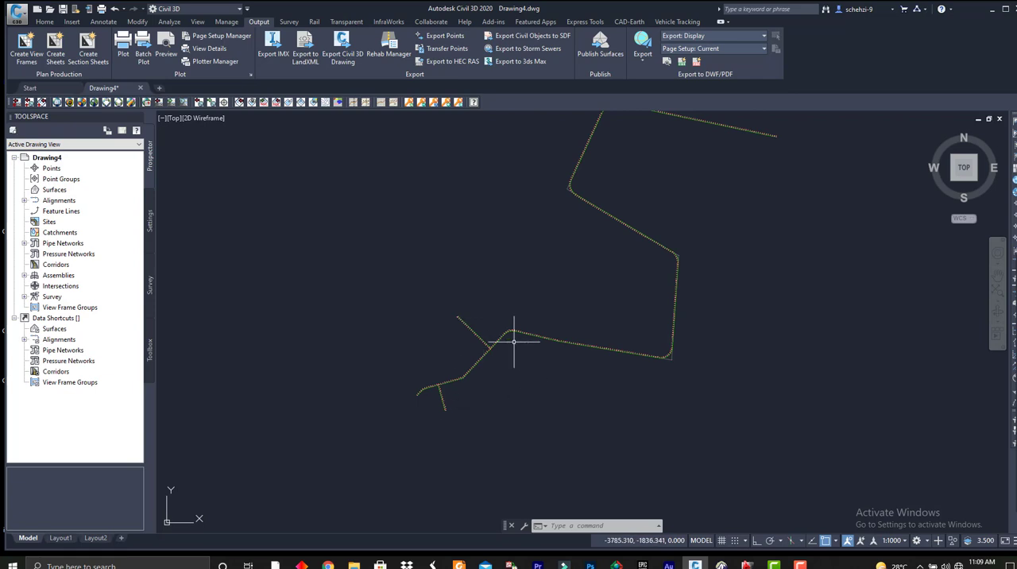
pyautogui.moveTo(514, 342); pyautogui.dragTo(456, 346, button='middle')
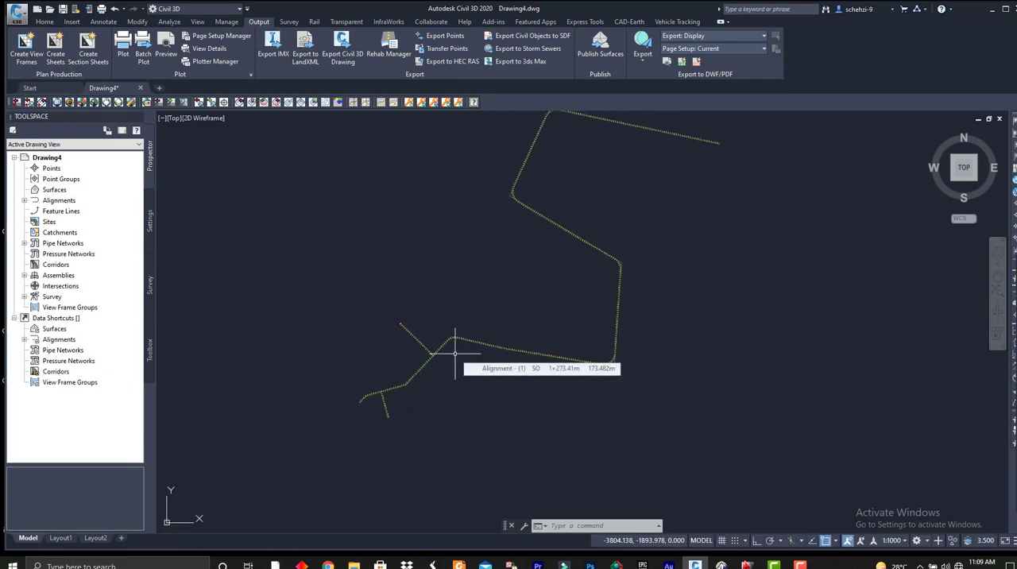
pyautogui.moveTo(592, 328); pyautogui.dragTo(575, 334, button='middle')
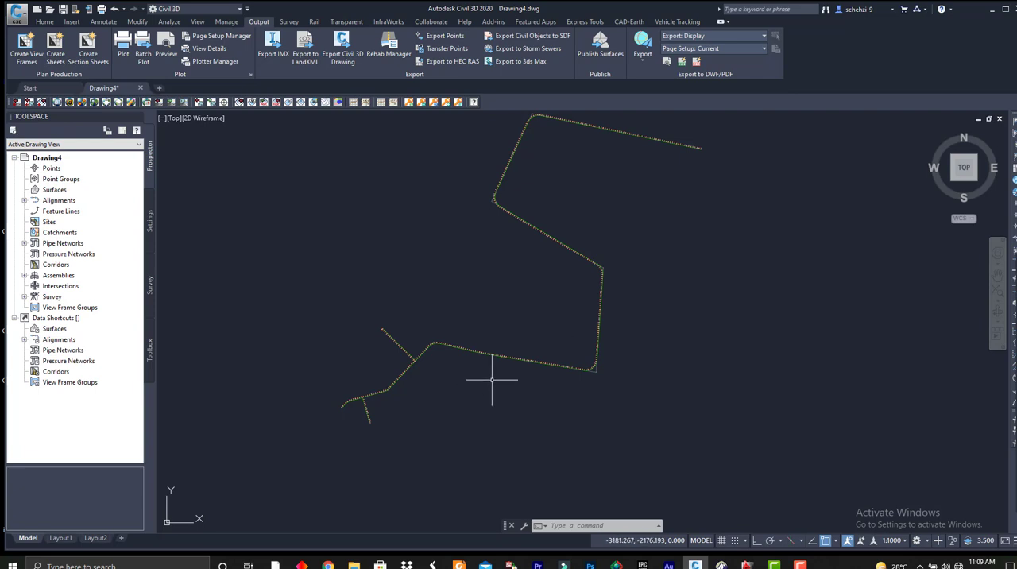
pyautogui.scroll(5, 344, 414)
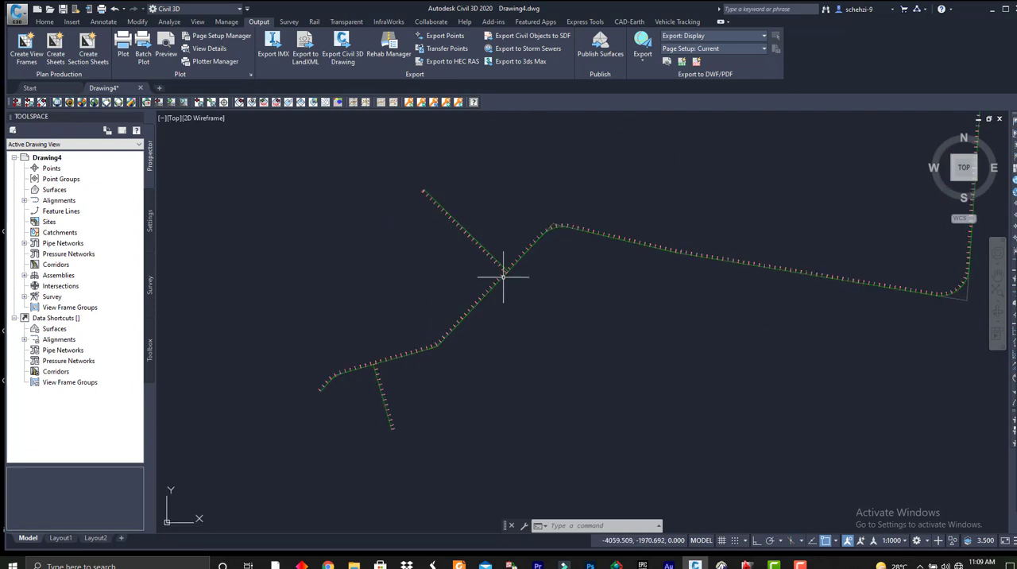
pyautogui.scroll(-4, 564, 318)
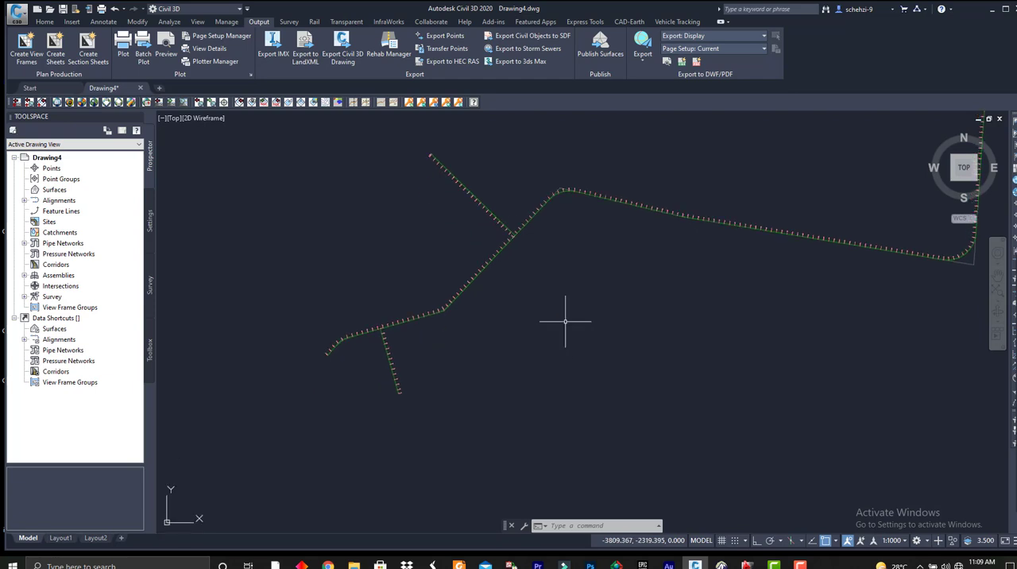
pyautogui.moveTo(502, 309); pyautogui.dragTo(488, 354, button='middle')
pyautogui.moveTo(494, 308); pyautogui.dragTo(449, 363, button='middle')
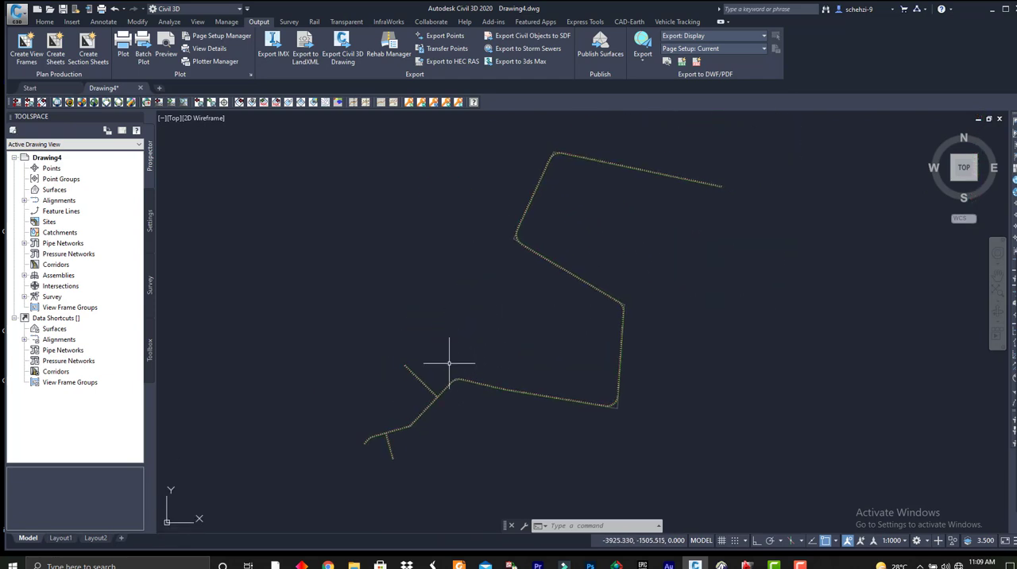
# Save the drawing and check the station labels along the two branch alignments.
pyautogui.hotkey('ctrl', 's')
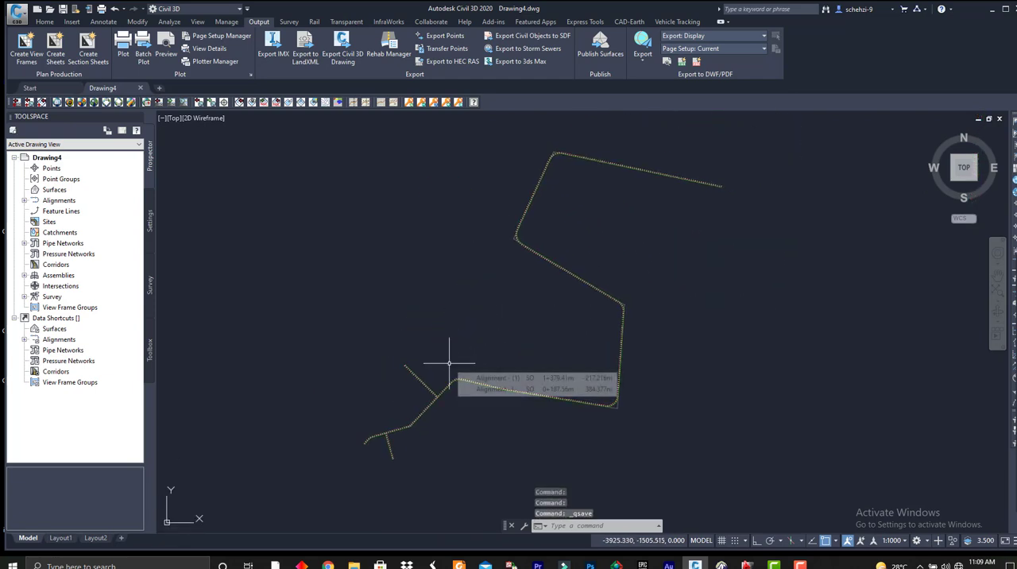
pyautogui.scroll(8, 447, 366)
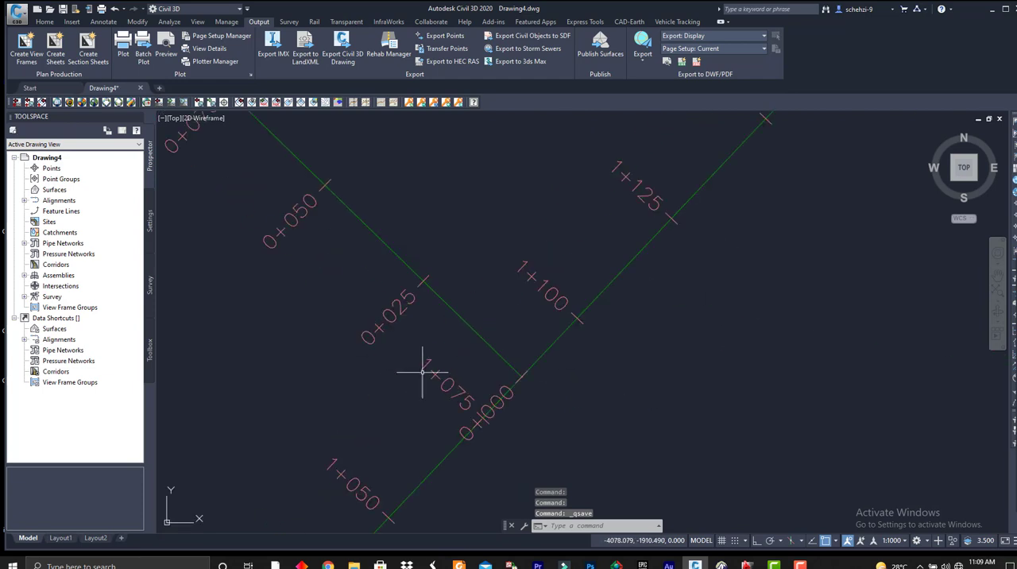
pyautogui.scroll(-3, 419, 374)
pyautogui.moveTo(344, 248); pyautogui.dragTo(570, 482, button='middle')
pyautogui.scroll(11, 392, 356)
pyautogui.scroll(-5, 381, 326)
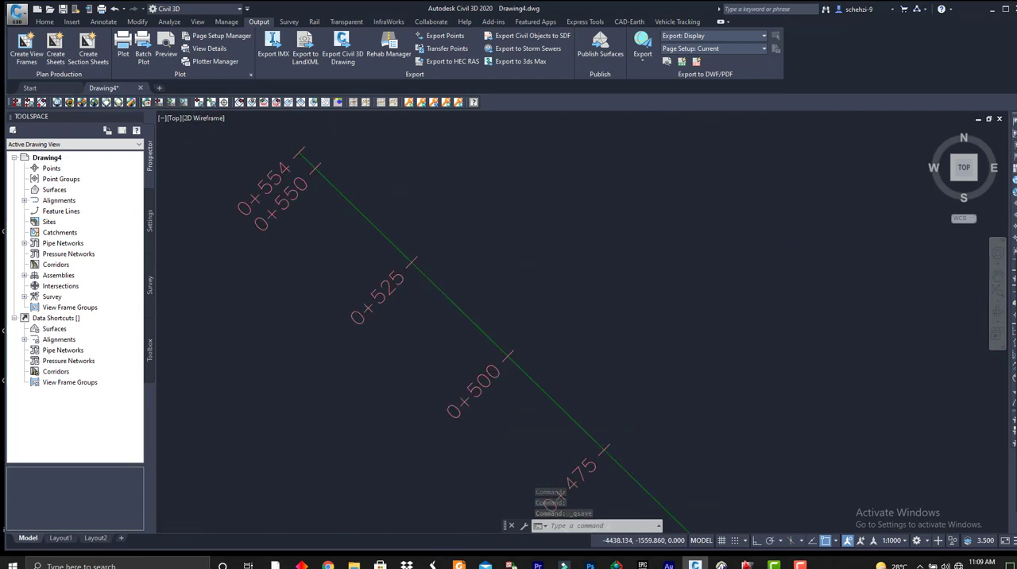
pyautogui.moveTo(387, 310); pyautogui.dragTo(395, 332, button='middle')
pyautogui.scroll(4, 348, 293)
pyautogui.scroll(-18, 402, 235)
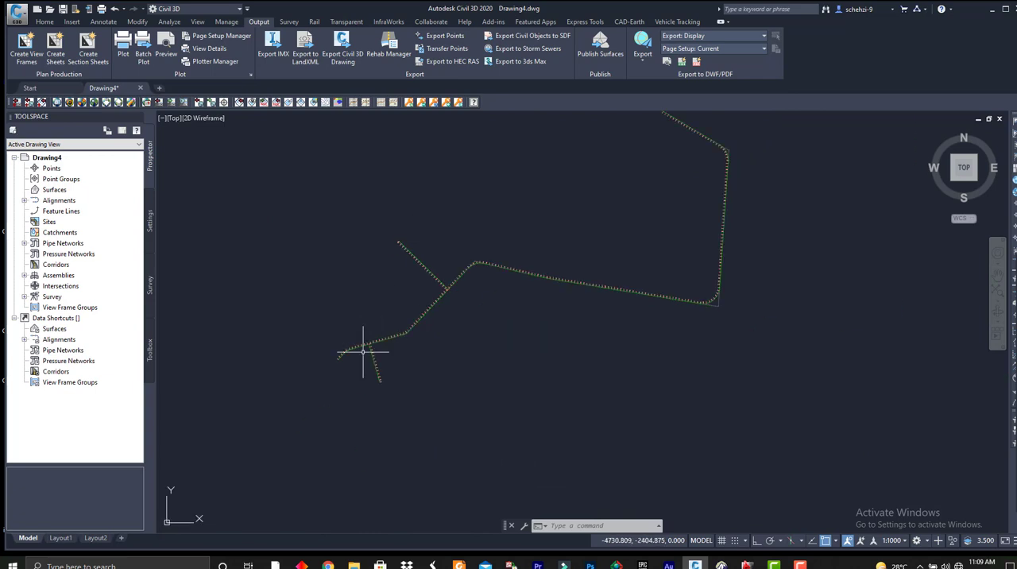
pyautogui.scroll(10, 358, 353)
pyautogui.scroll(5, 517, 286)
pyautogui.scroll(-6, 463, 205)
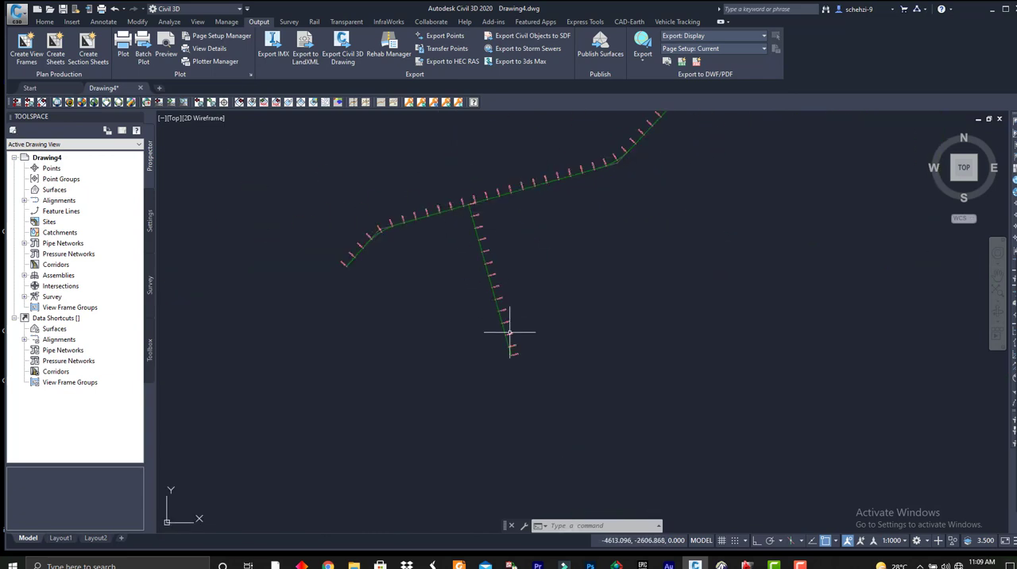
pyautogui.scroll(9, 548, 287)
pyautogui.scroll(-8, 500, 376)
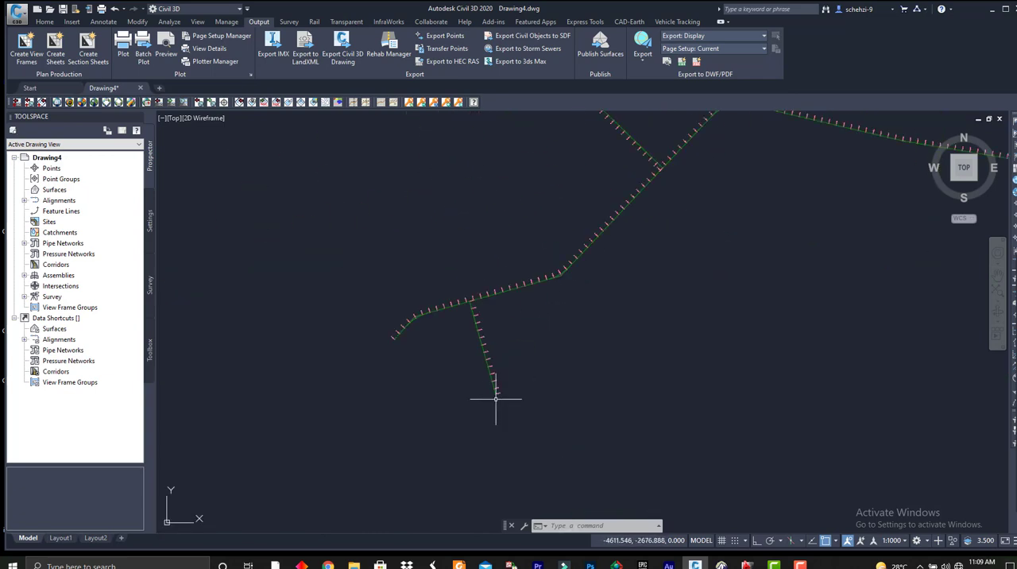
pyautogui.scroll(-9, 556, 309)
pyautogui.moveTo(592, 276); pyautogui.dragTo(482, 321, button='middle')
pyautogui.hotkey('ctrl', 's')
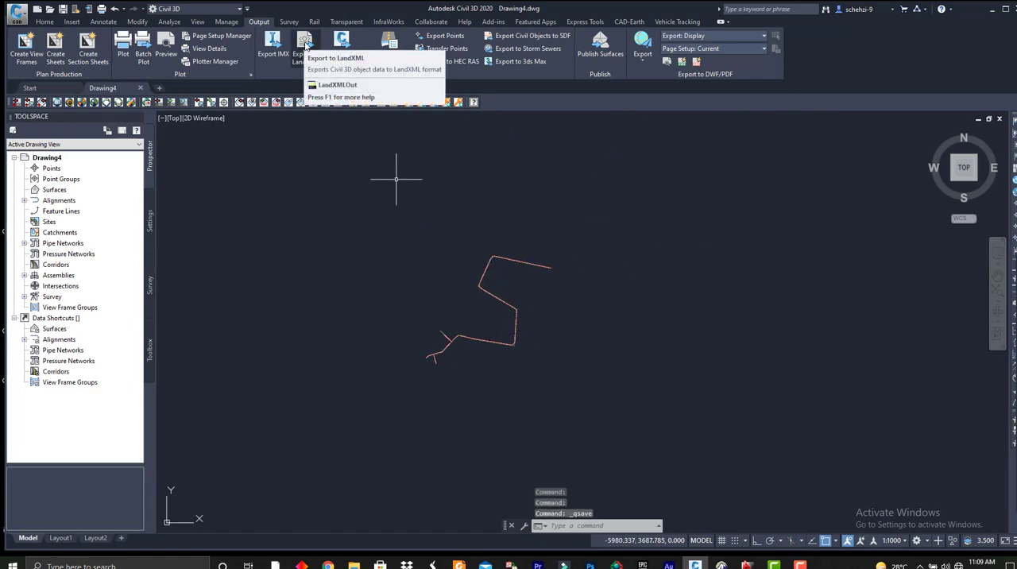
# Try to export the drawing's alignments to LandXML version 1.0, using the existing file name 3in1.xml.
pyautogui.click(308, 46)
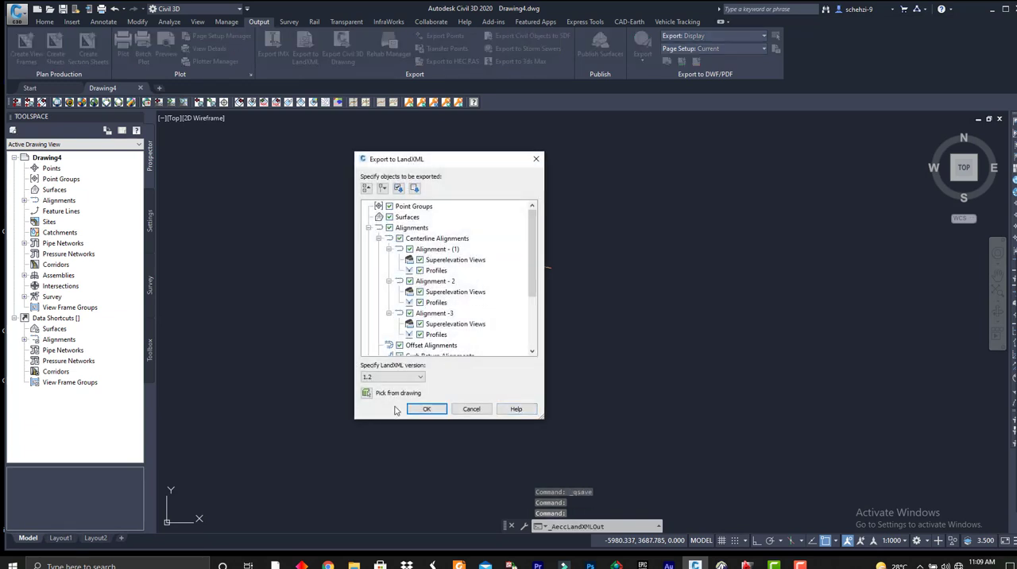
pyautogui.click(393, 376)
pyautogui.click(377, 400)
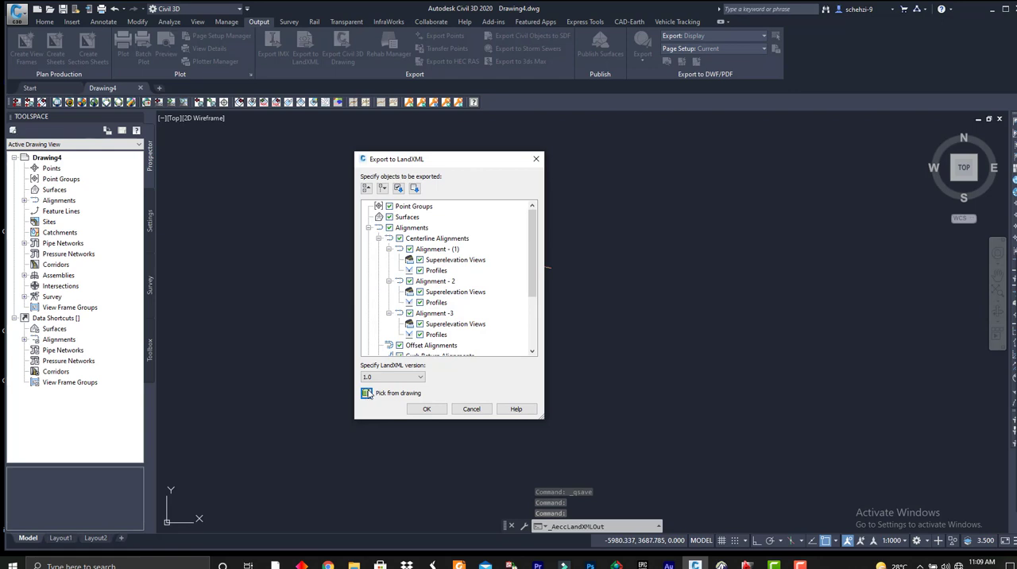
pyautogui.click(367, 393)
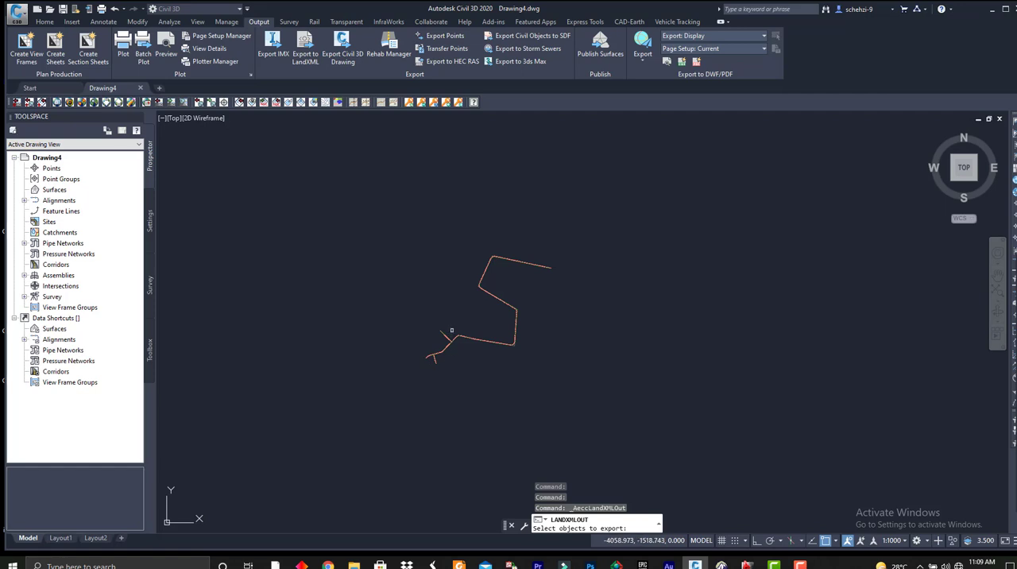
pyautogui.press('Return')
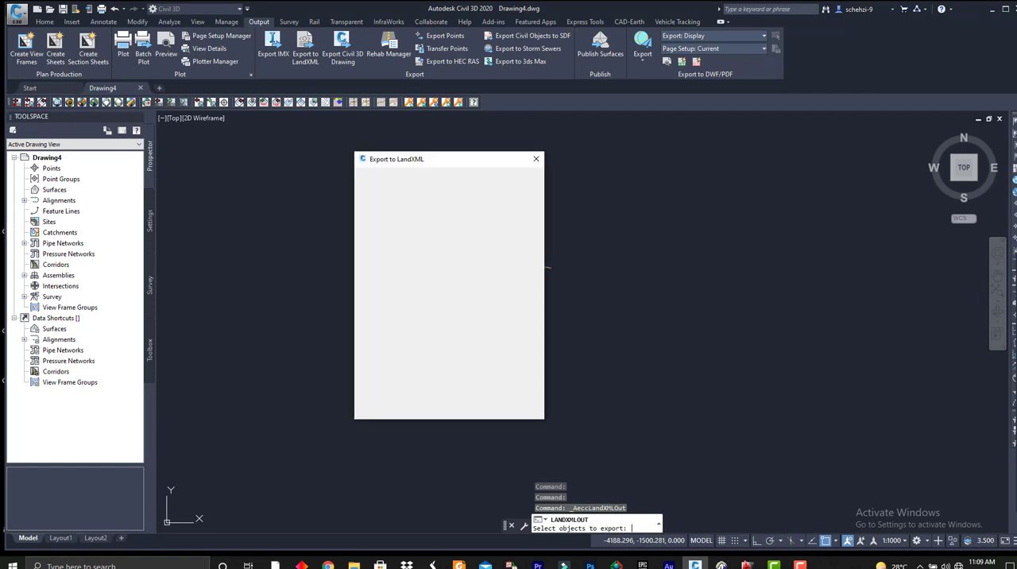
pyautogui.click(426, 408)
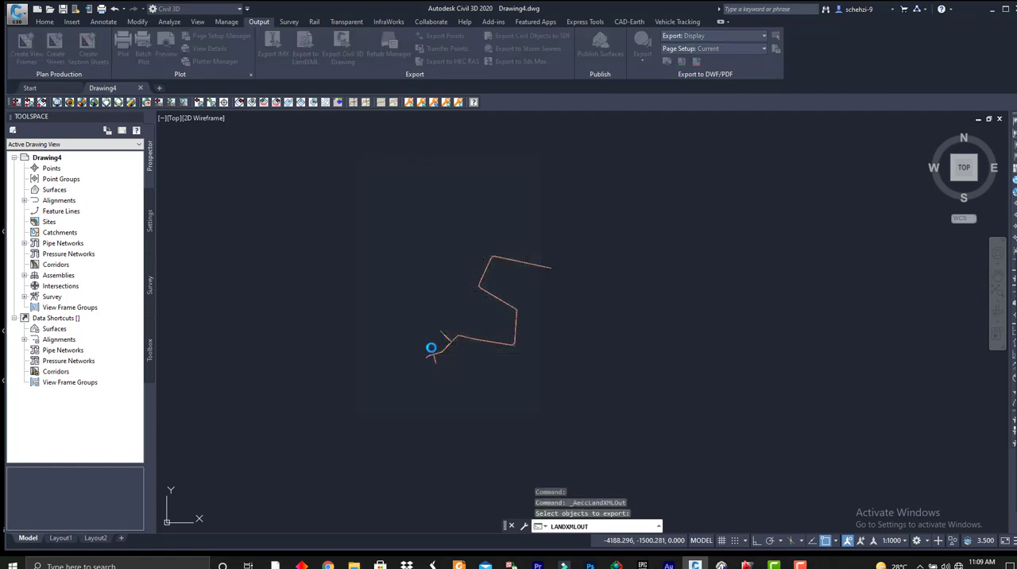
pyautogui.click(326, 160)
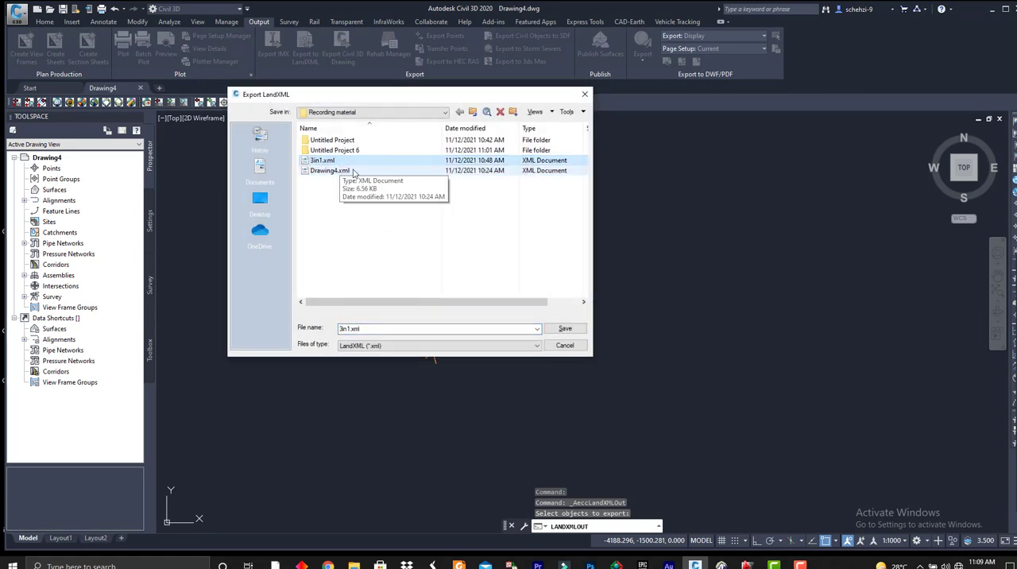
pyautogui.click(565, 346)
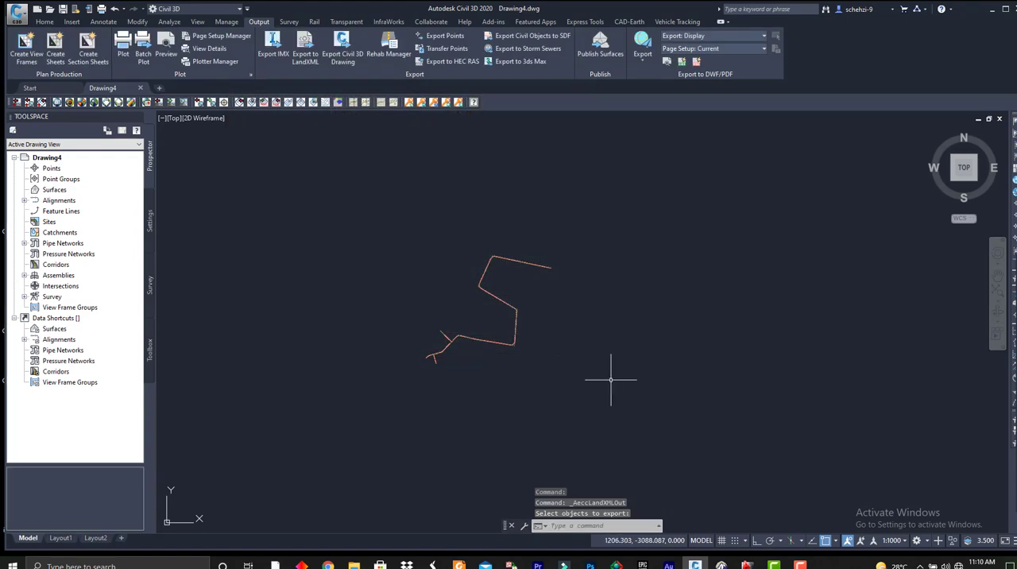
# Switch from Civil 3D to AutoCAD 2012 with Eagle Point and close the RoadCalc window.
pyautogui.click(991, 9)
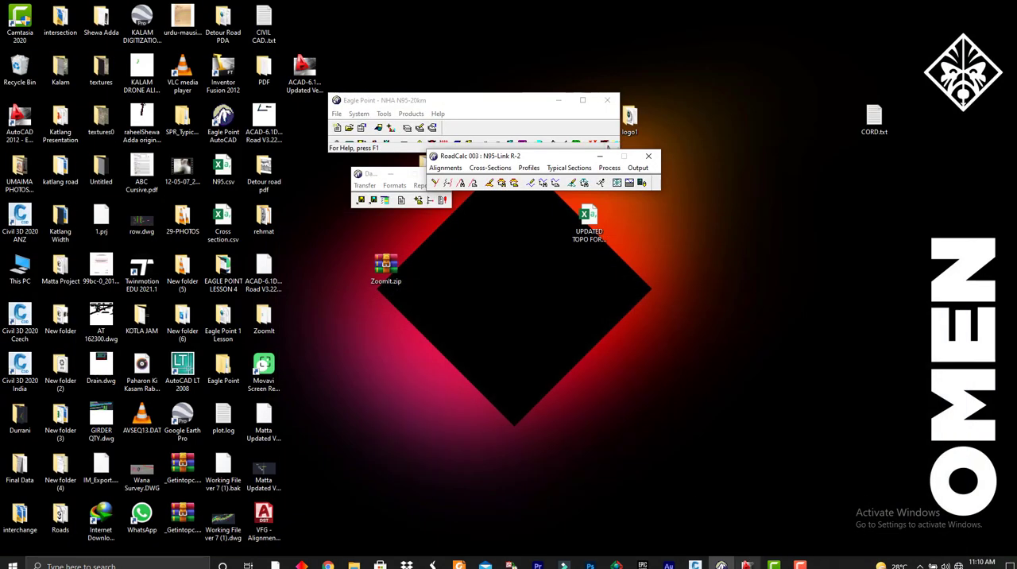
pyautogui.click(747, 566)
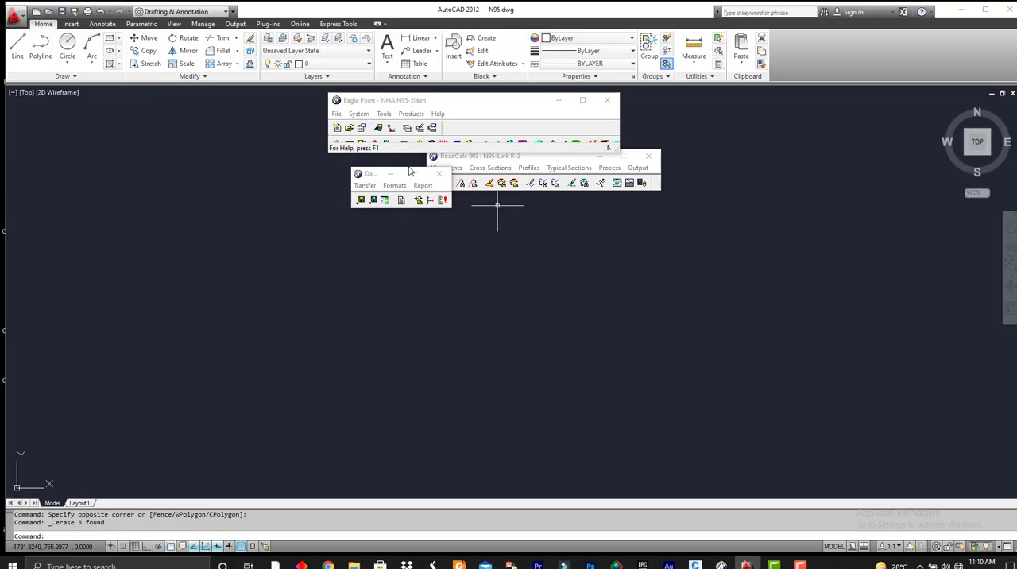
pyautogui.click(650, 157)
# Arrange the main Eagle Point window and the small data transfer window so they no longer overlap above the AutoCAD drawing.
pyautogui.moveTo(430, 107); pyautogui.dragTo(475, 140)
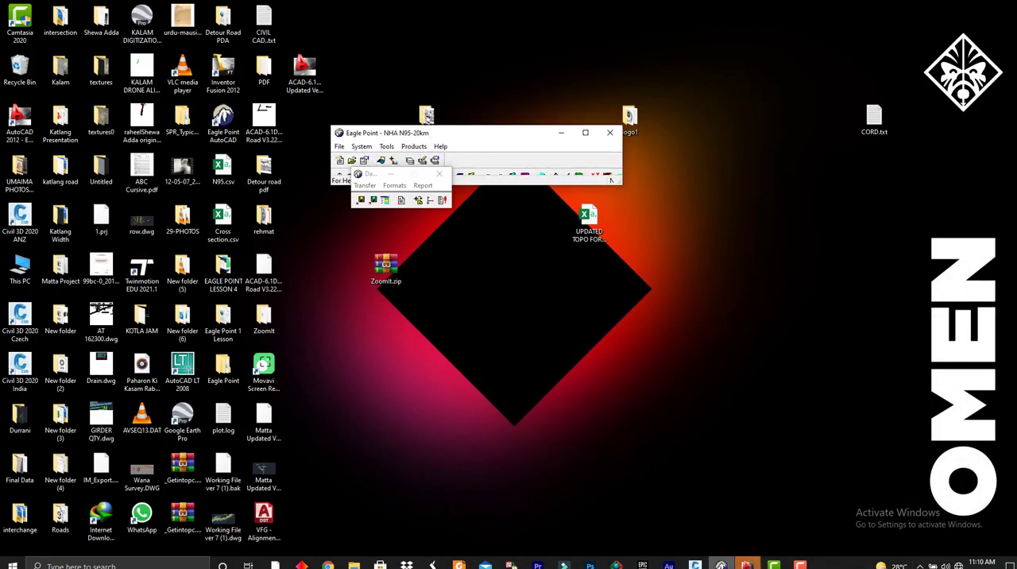
pyautogui.click(721, 565)
pyautogui.click(721, 566)
pyautogui.click(747, 565)
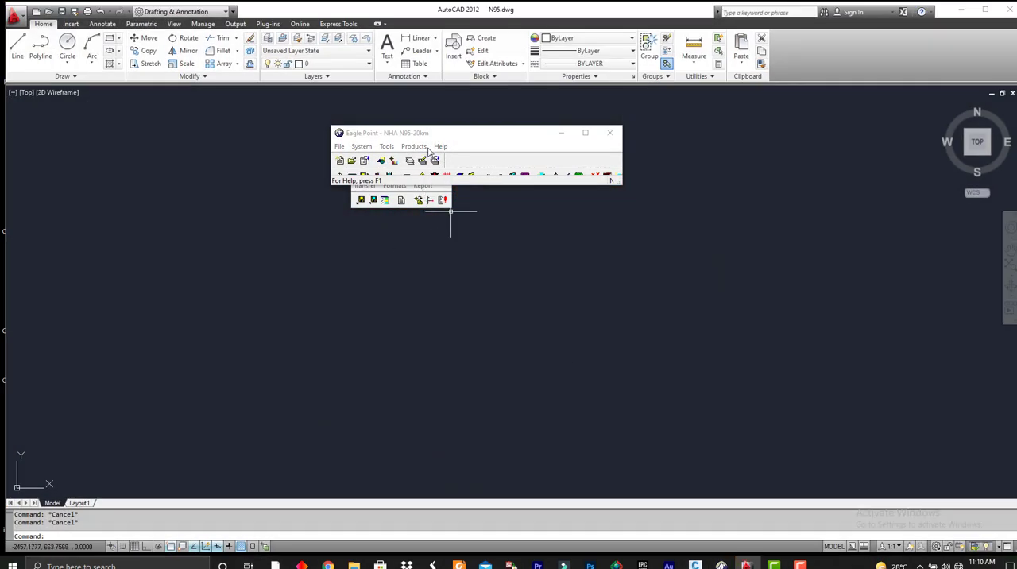
pyautogui.moveTo(431, 136); pyautogui.dragTo(434, 108)
pyautogui.moveTo(372, 179); pyautogui.dragTo(431, 200)
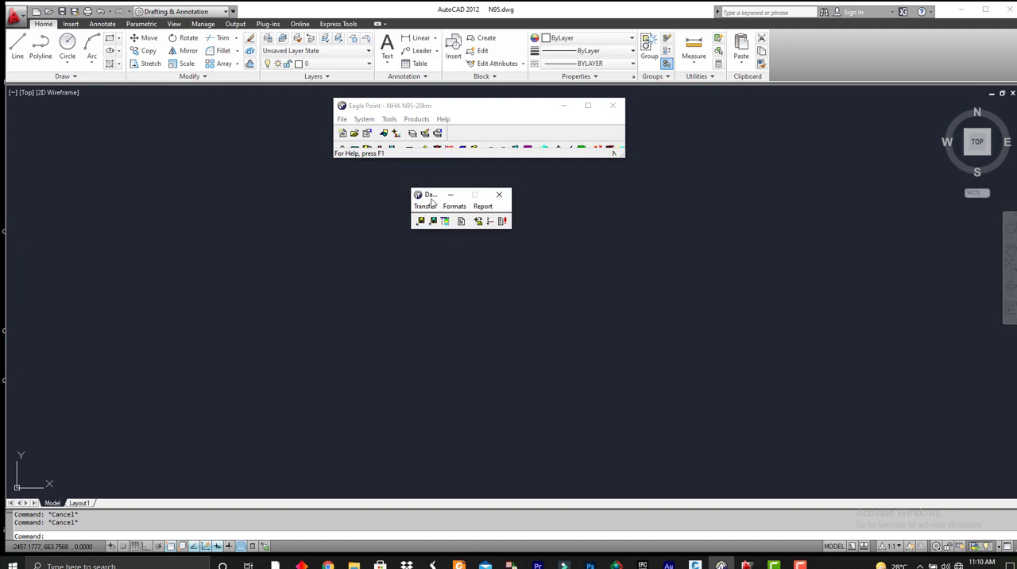
# Open the NHA N95-20km project in Eagle Point.
pyautogui.click(342, 119)
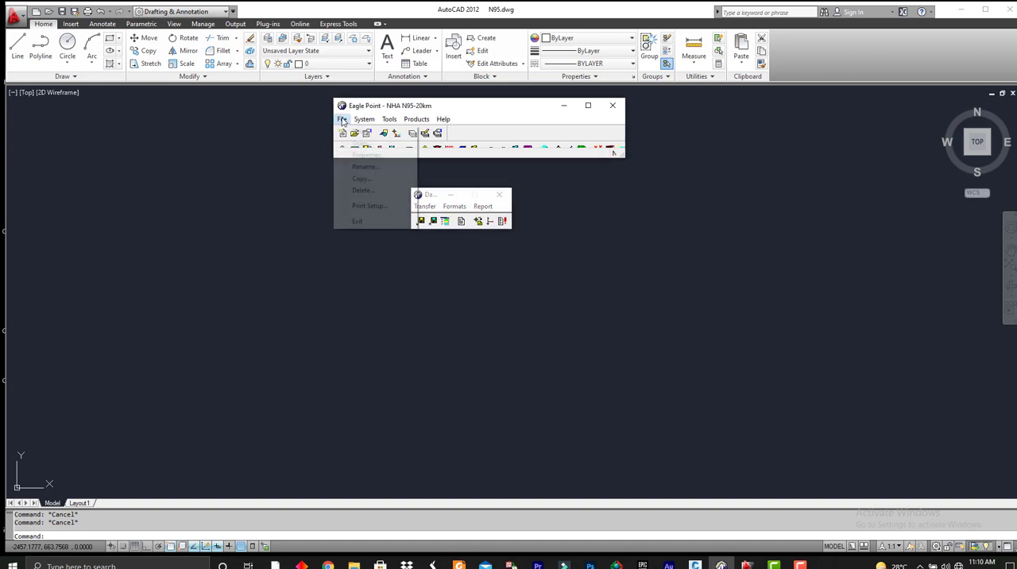
pyautogui.click(361, 147)
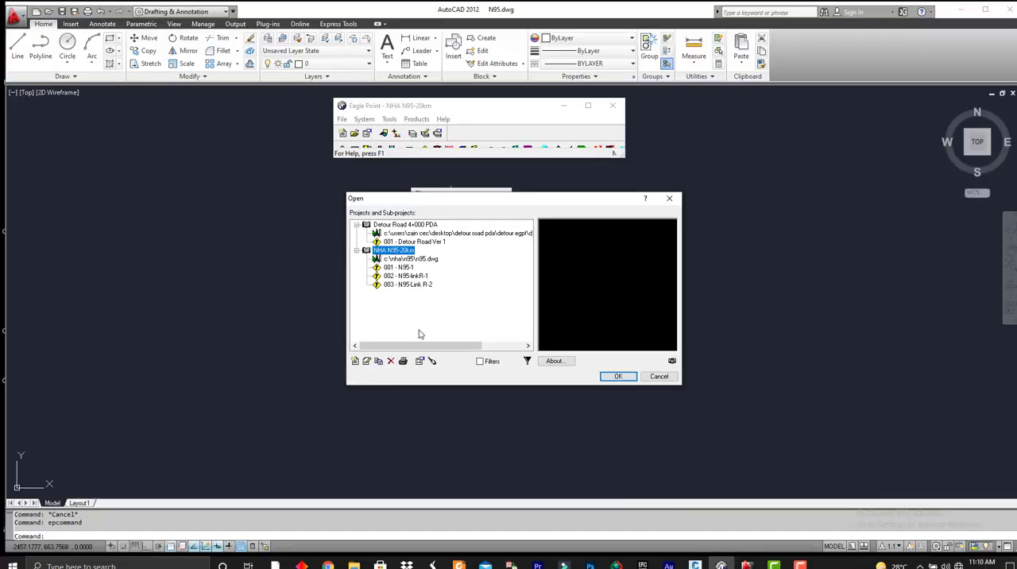
pyautogui.click(617, 379)
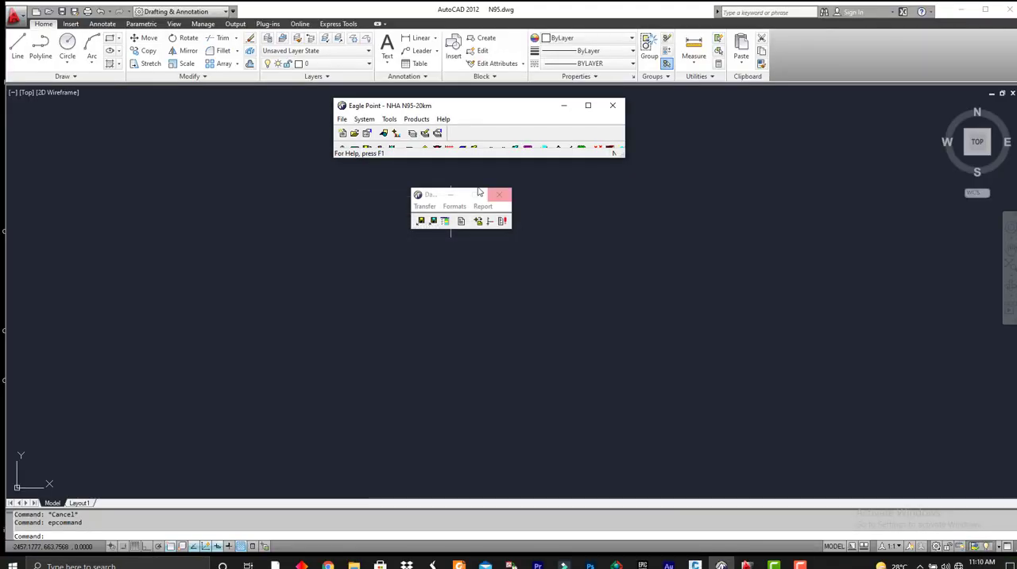
# Move the data transfer window slightly up and load 3in1.xml for a LandXML import.
pyautogui.moveTo(429, 198); pyautogui.dragTo(422, 182)
pyautogui.click(417, 189)
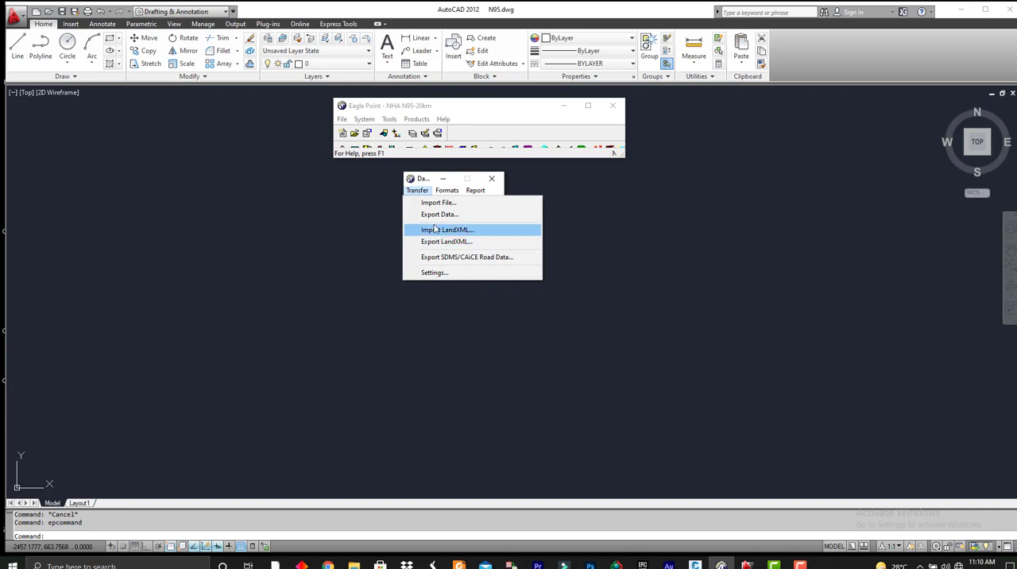
pyautogui.click(436, 229)
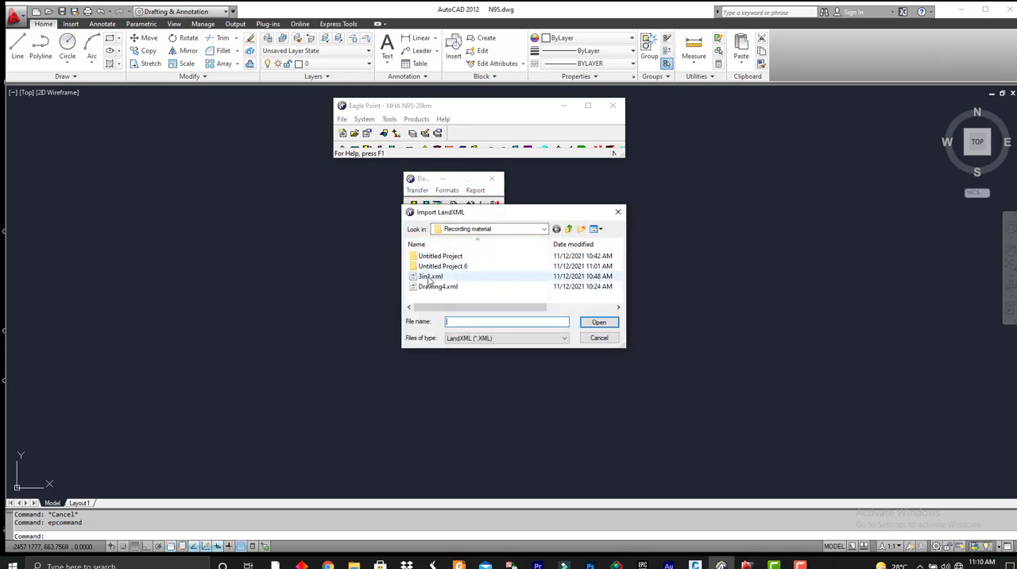
pyautogui.click(430, 276)
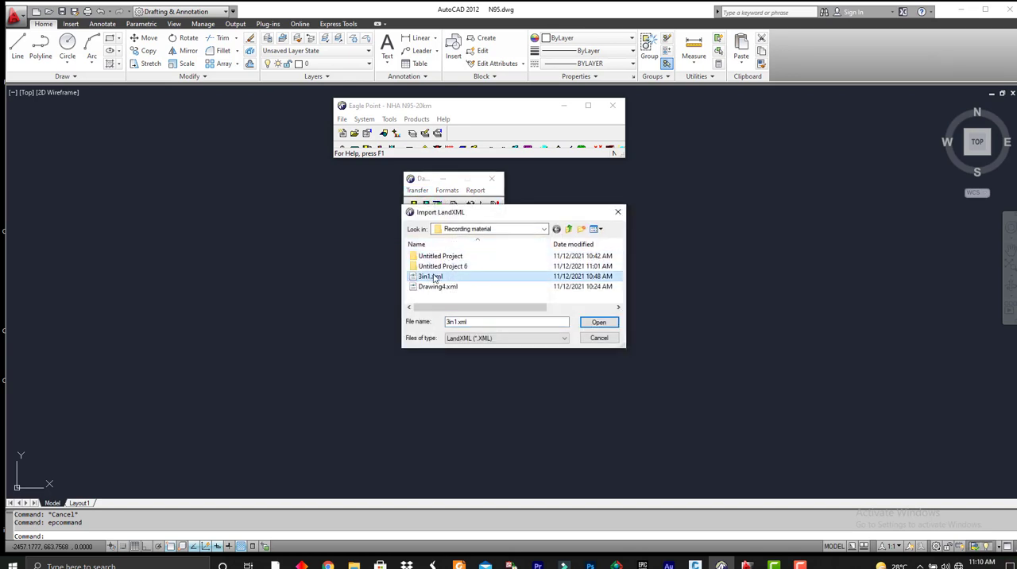
pyautogui.doubleClick(434, 277)
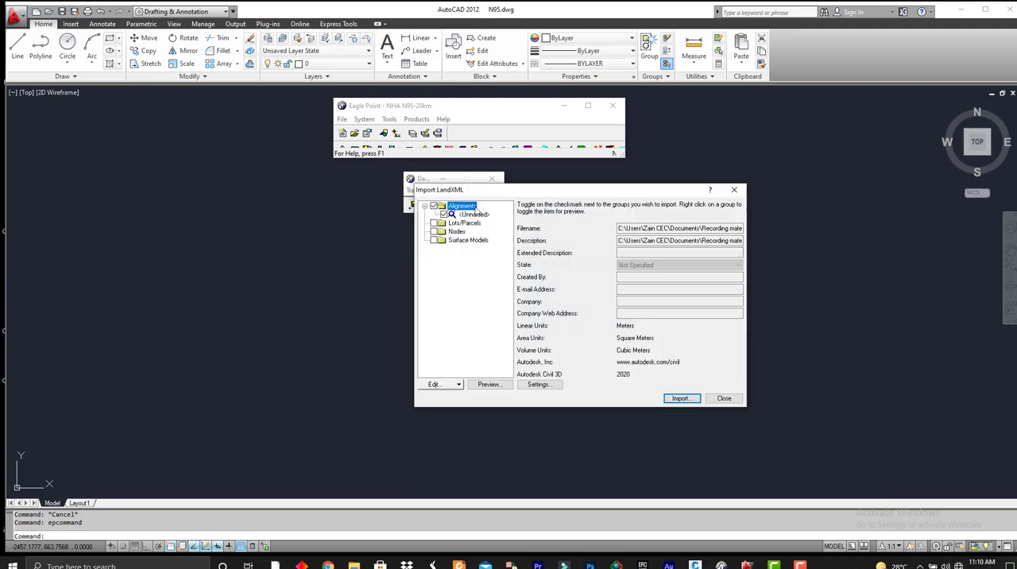
# Choose only Alignment - (1) from the LandXML file's alignments for import.
pyautogui.click(681, 398)
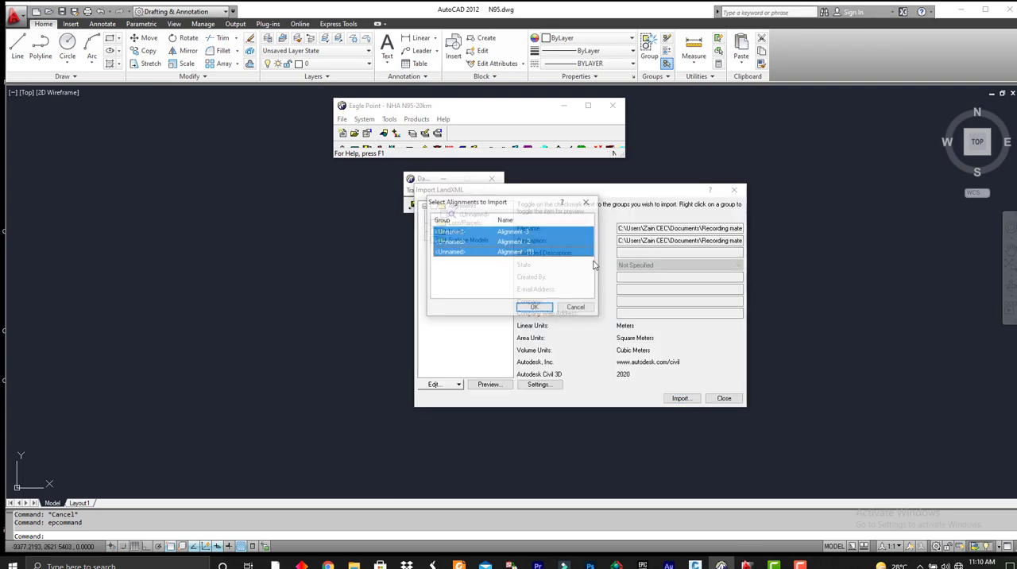
pyautogui.click(505, 253)
pyautogui.click(507, 243)
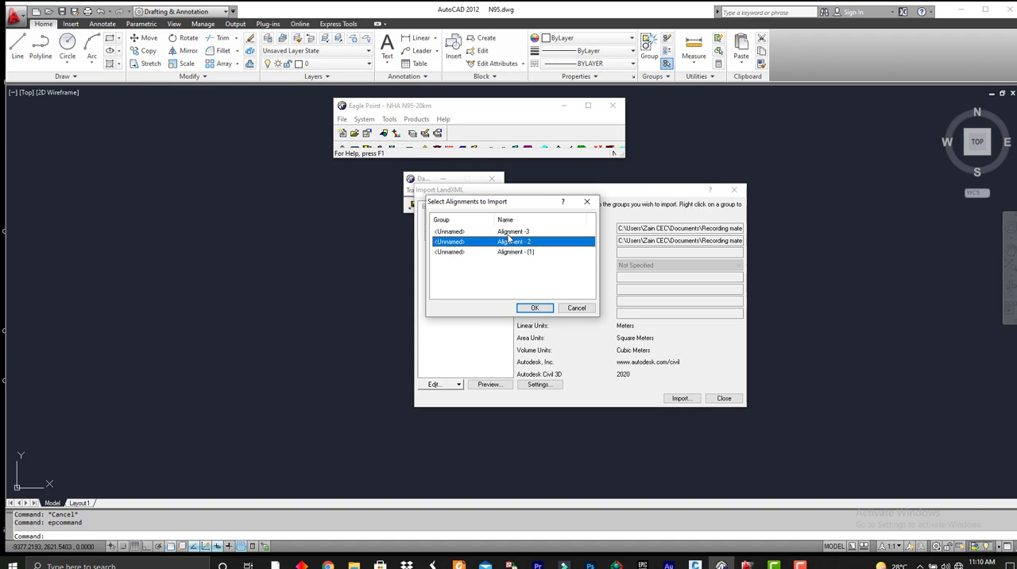
pyautogui.click(508, 232)
pyautogui.click(516, 253)
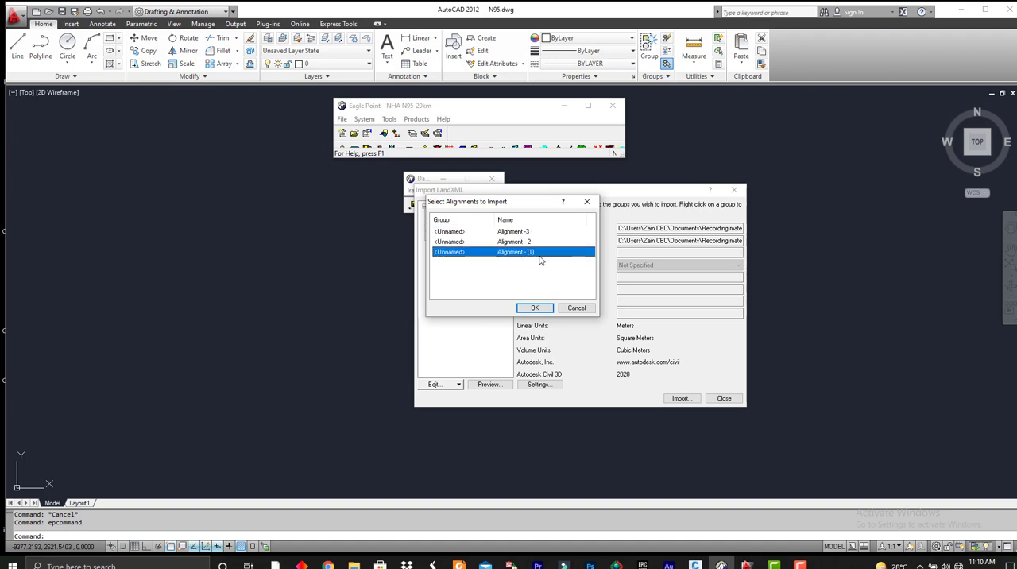
pyautogui.click(535, 308)
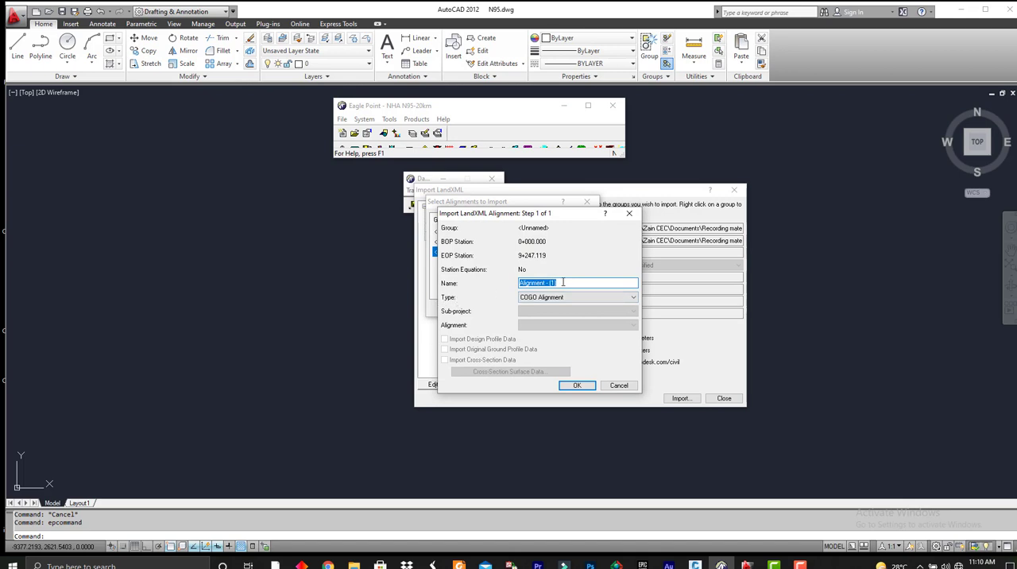
# Import Alignment - (1) as a RoadCalc Alignment into sub-project 001 - N95-1 and close the LandXML import.
pyautogui.click(562, 282)
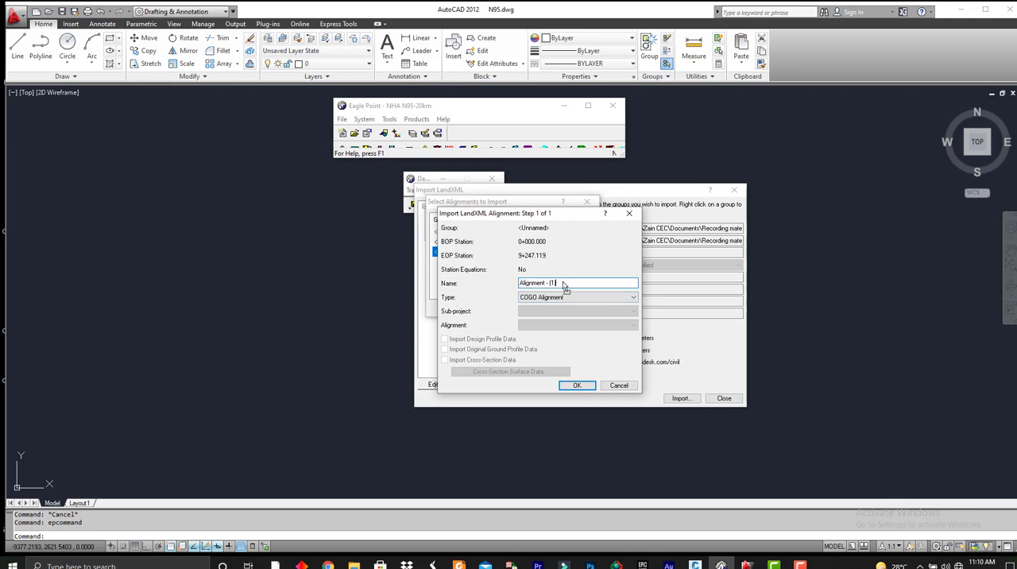
pyautogui.click(536, 297)
pyautogui.click(536, 314)
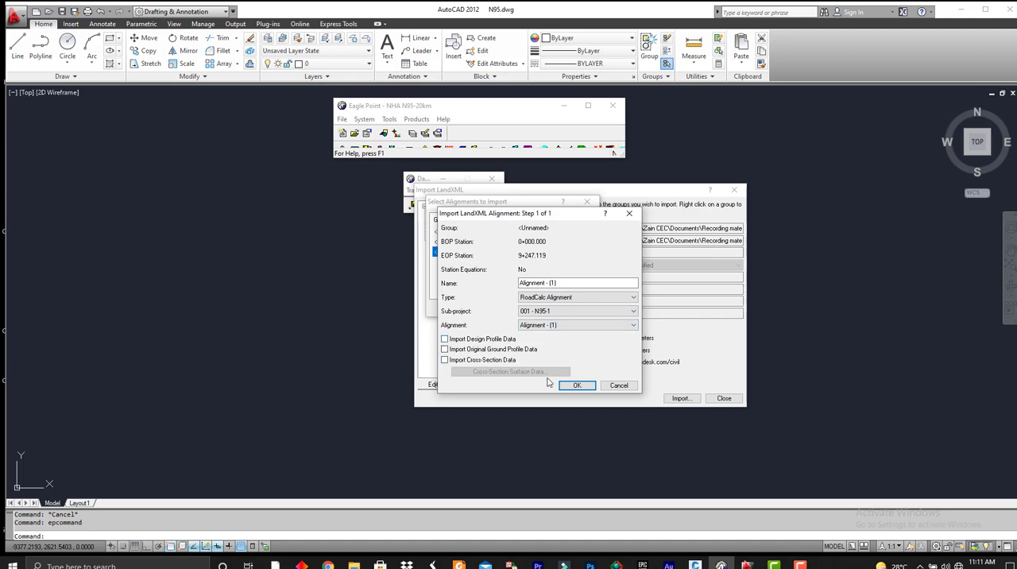
pyautogui.click(578, 386)
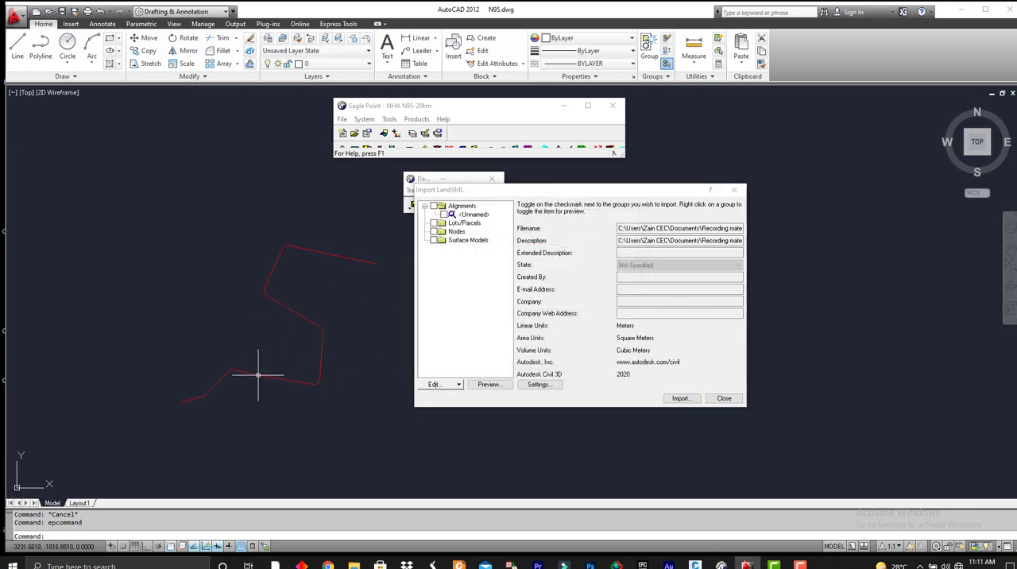
pyautogui.click(724, 398)
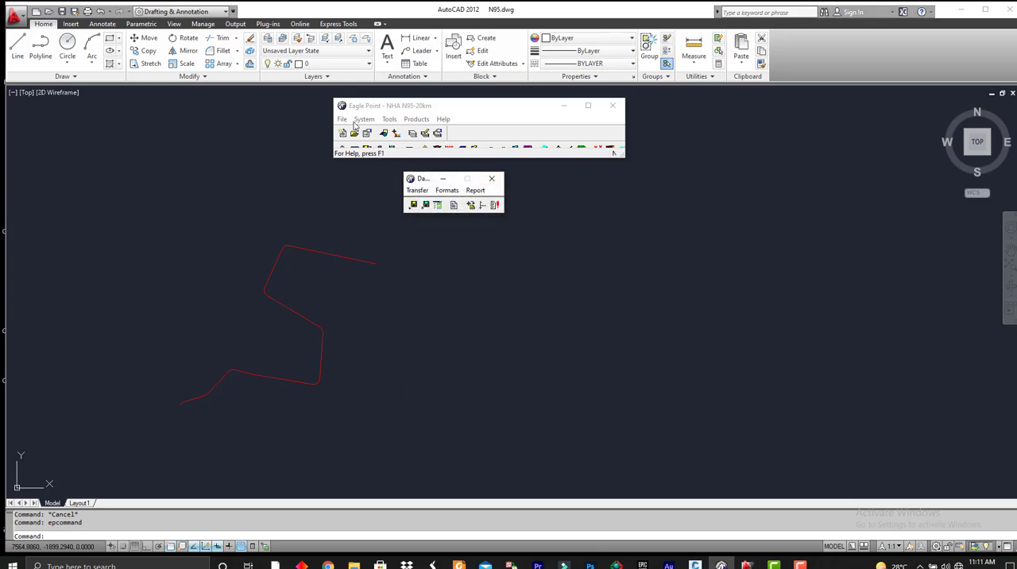
# Open sub-project 002 - N95-linkR-1, check the alignment data of Alignment - 2, and close RoadCalc.
pyautogui.click(342, 119)
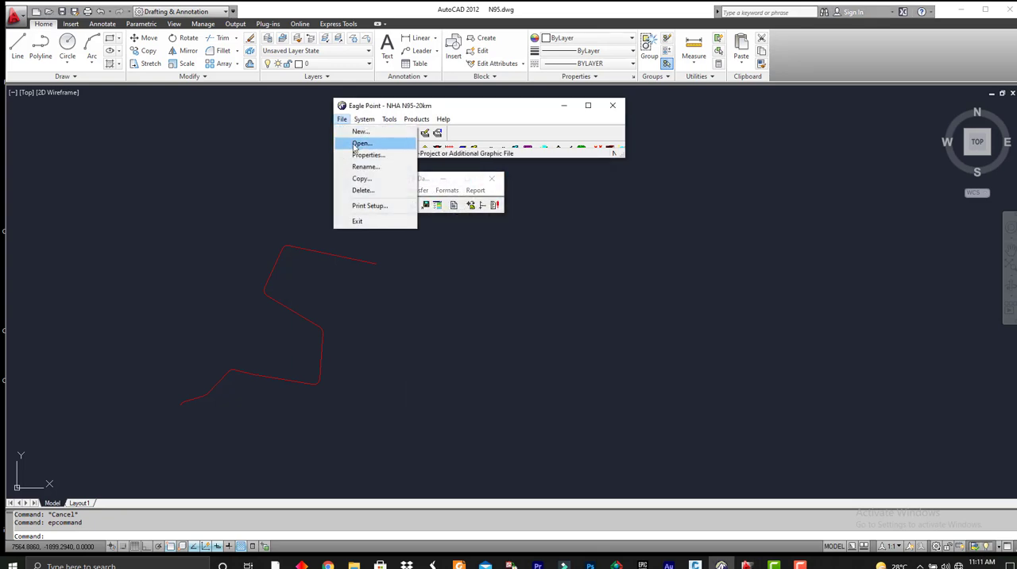
pyautogui.click(359, 144)
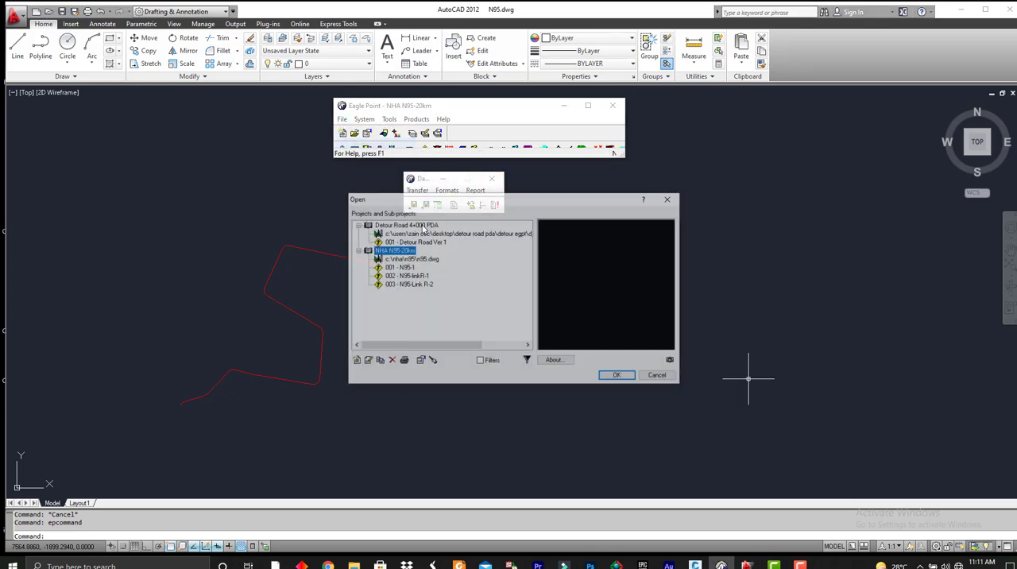
pyautogui.click(418, 276)
pyautogui.click(617, 376)
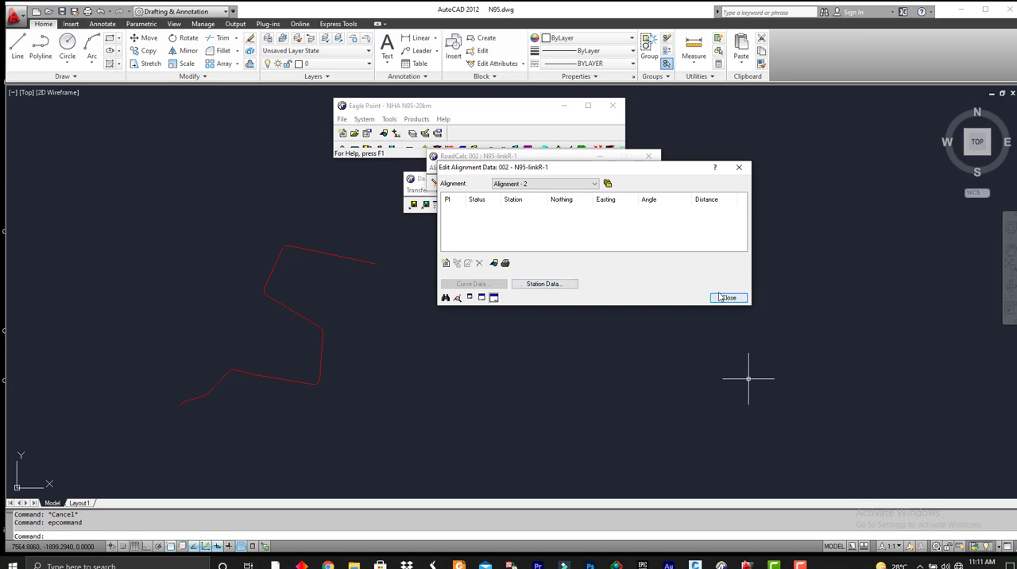
pyautogui.click(727, 298)
pyautogui.click(653, 157)
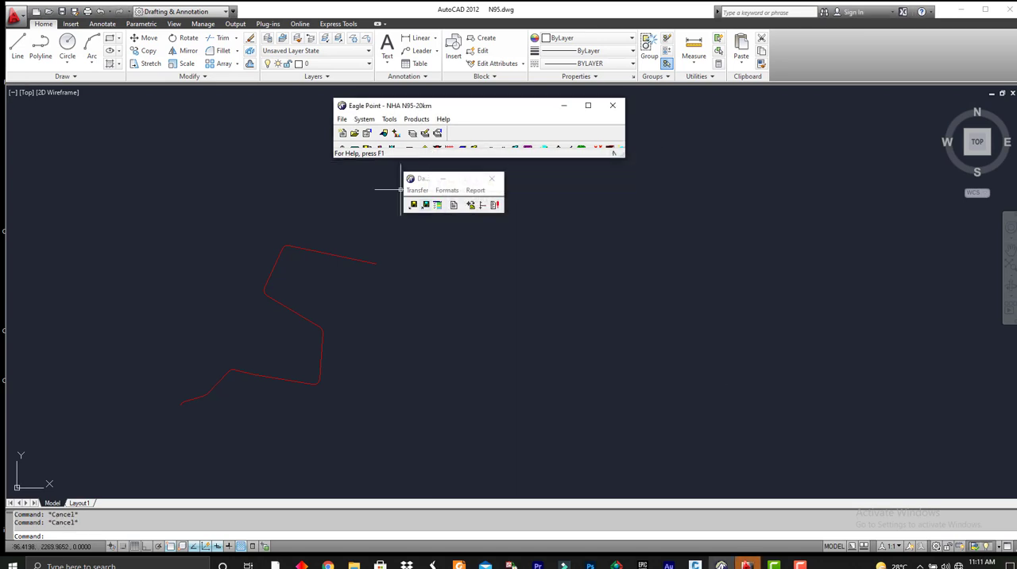
# Load 3in1.xml again for a LandXML import and choose only Alignment - 2.
pyautogui.click(416, 191)
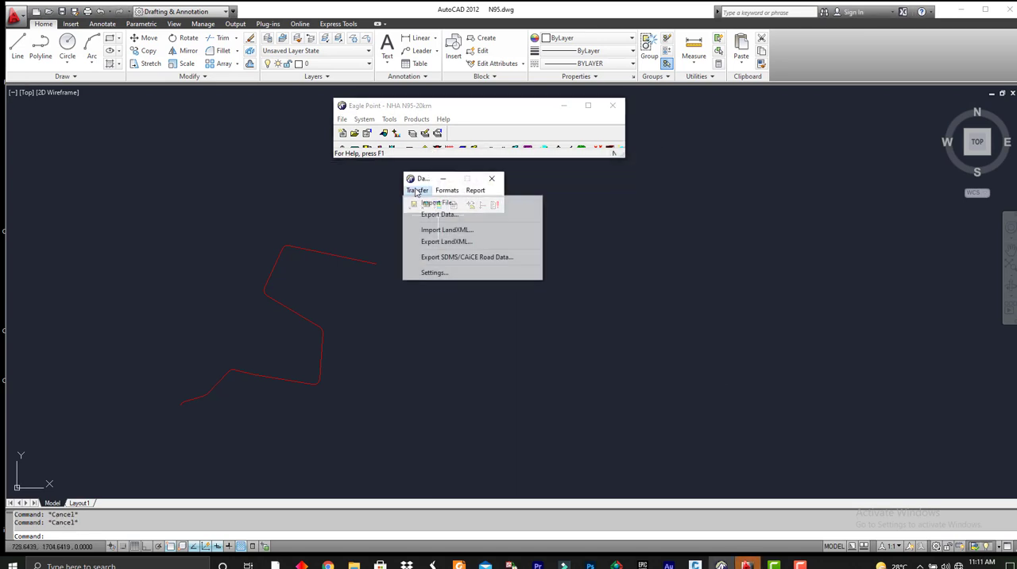
pyautogui.click(435, 230)
pyautogui.click(469, 277)
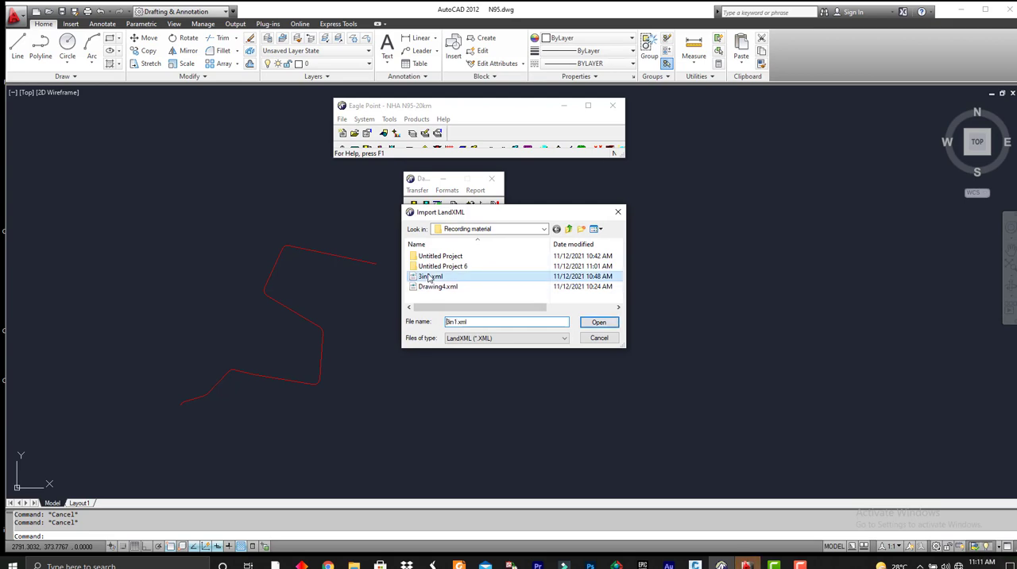
pyautogui.doubleClick(429, 277)
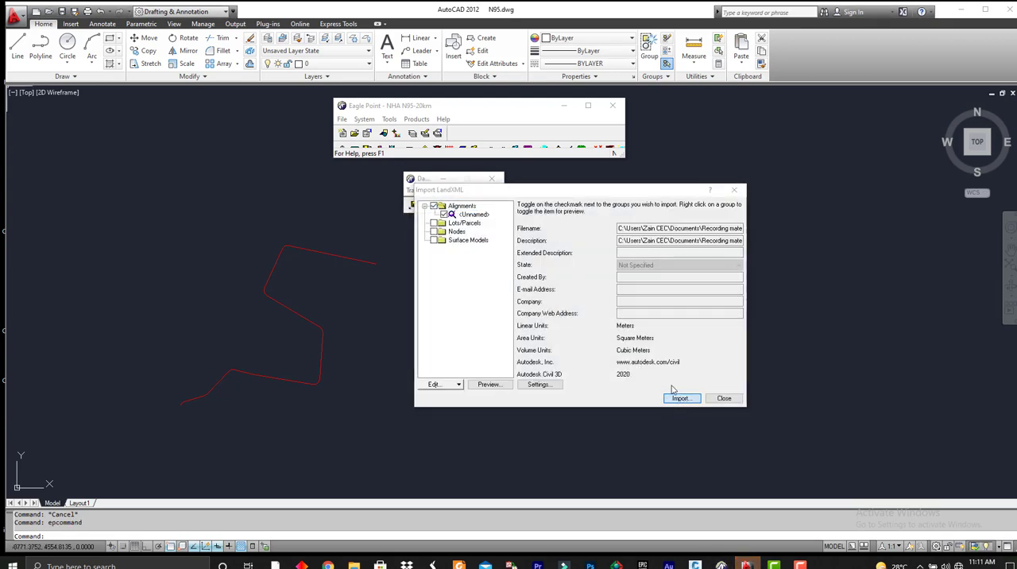
pyautogui.click(679, 398)
pyautogui.click(510, 242)
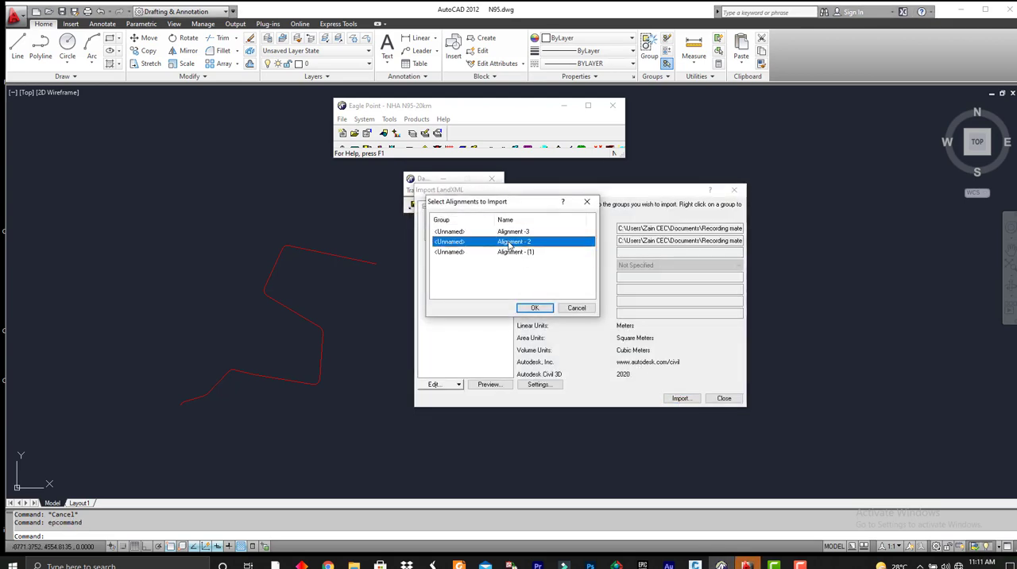
pyautogui.click(545, 308)
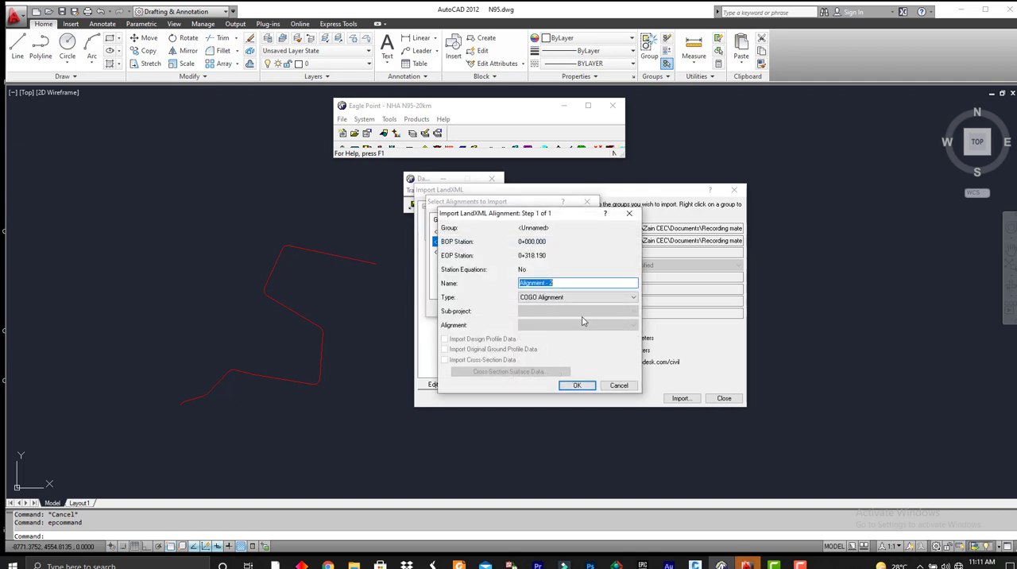
# Import Alignment - 2 as a RoadCalc Alignment into sub-project 002 - N95-linkR-1 and close the LandXML import.
pyautogui.click(534, 298)
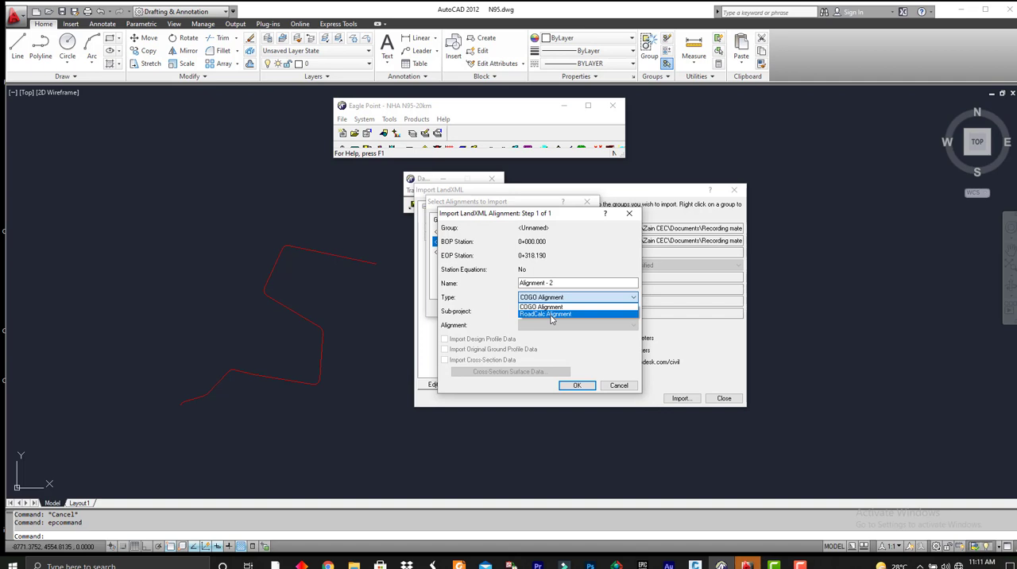
pyautogui.click(552, 314)
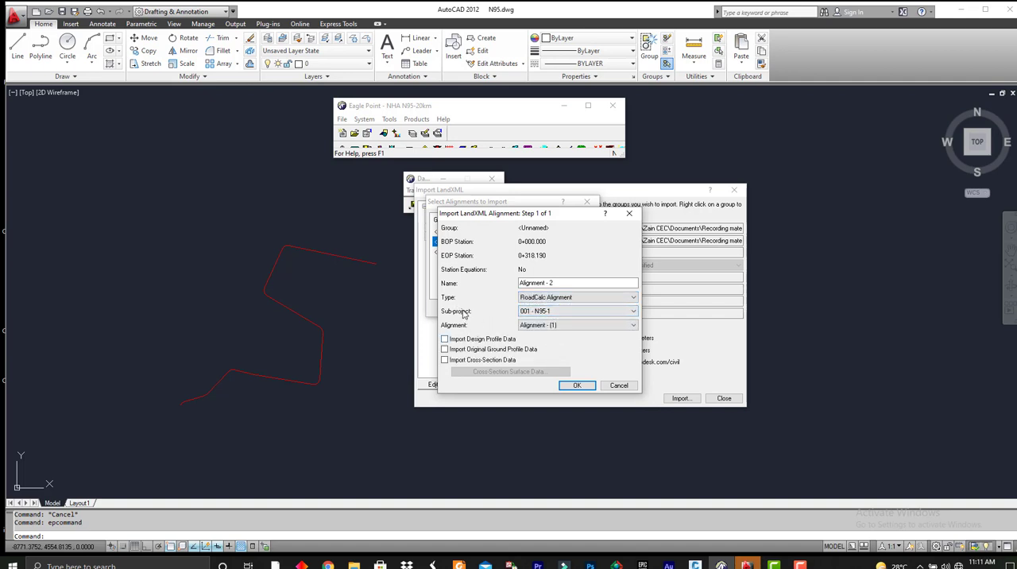
pyautogui.click(534, 312)
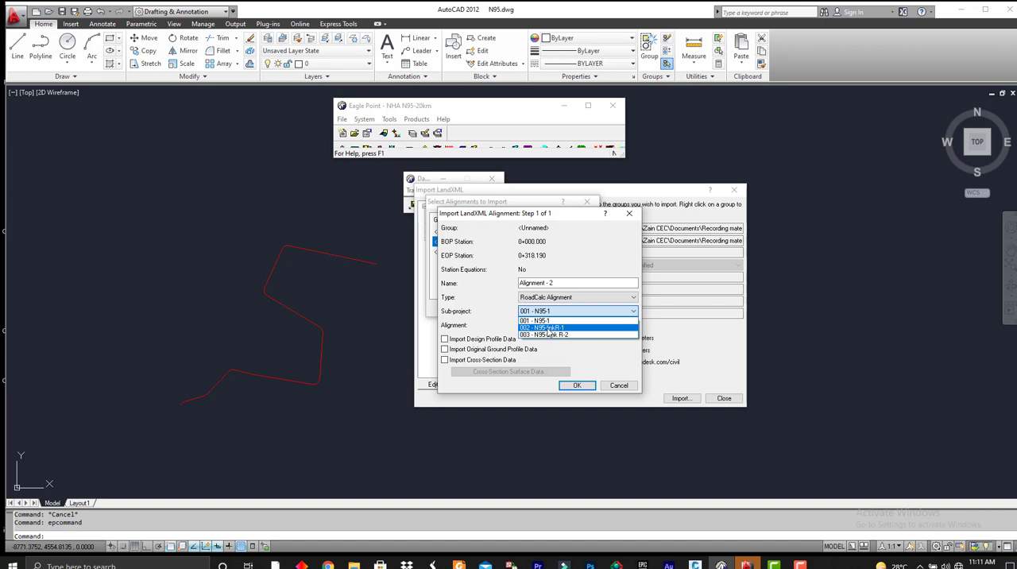
pyautogui.click(550, 328)
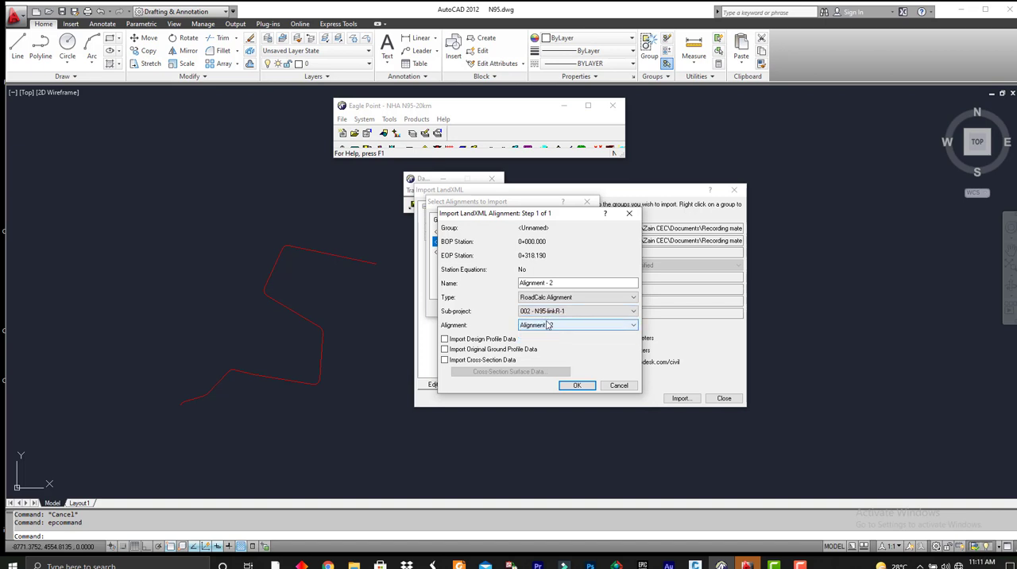
pyautogui.click(577, 385)
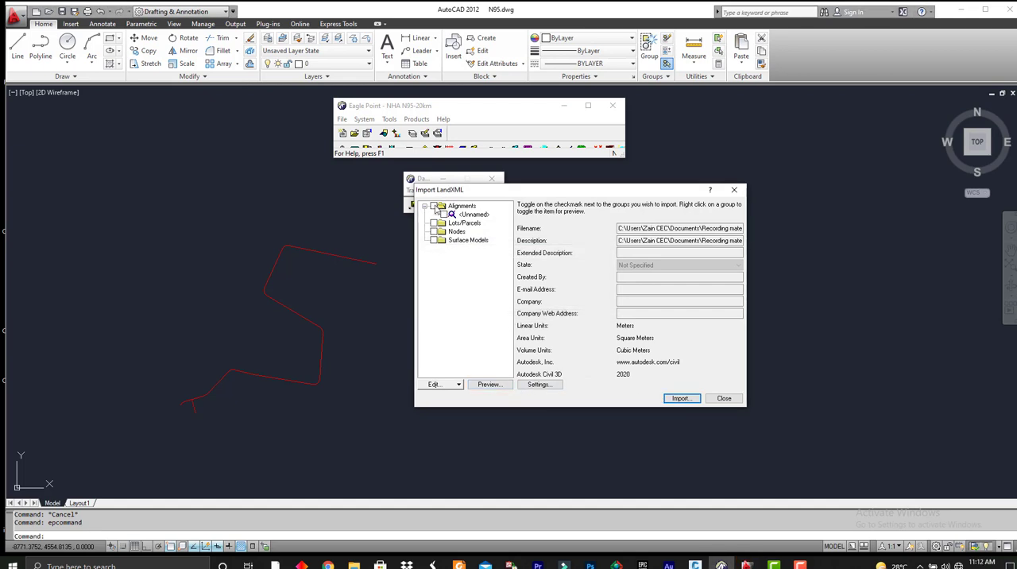
pyautogui.click(722, 398)
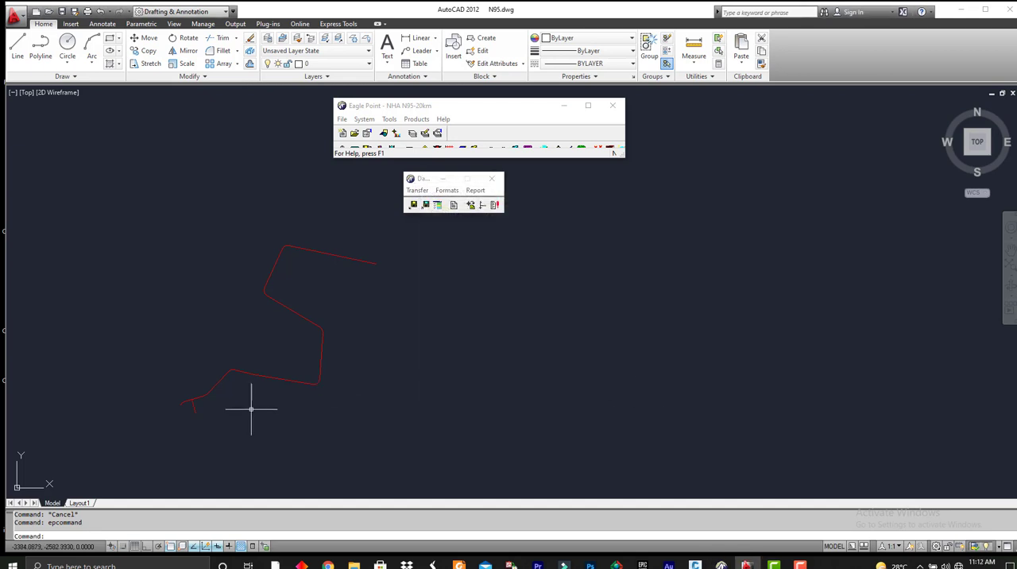
# Review the imported start and end points of Alignment - 2 in sub-project 002 - N95-linkR-1, closing RoadCalc when done.
pyautogui.scroll(5, 243, 421)
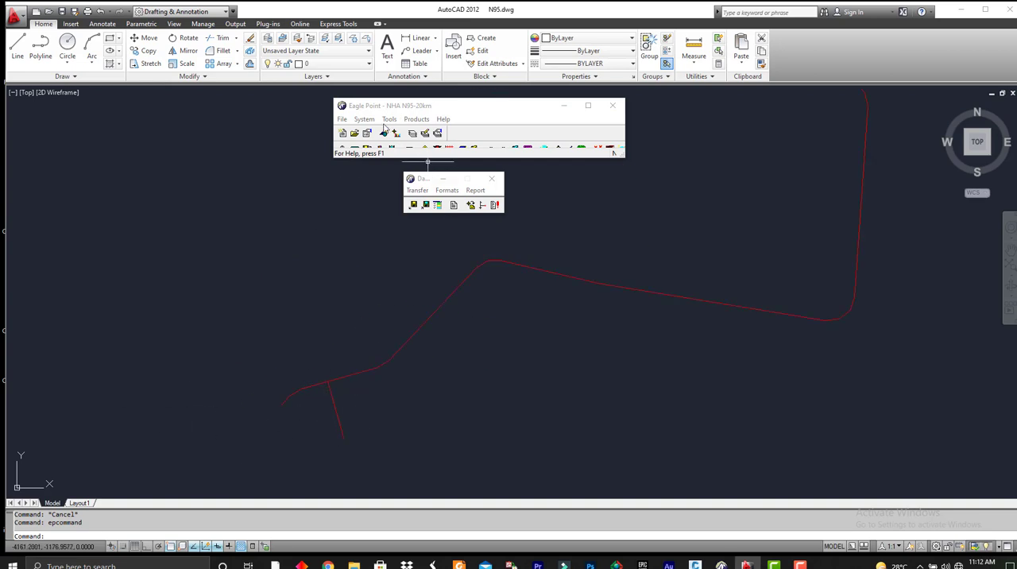
pyautogui.click(355, 133)
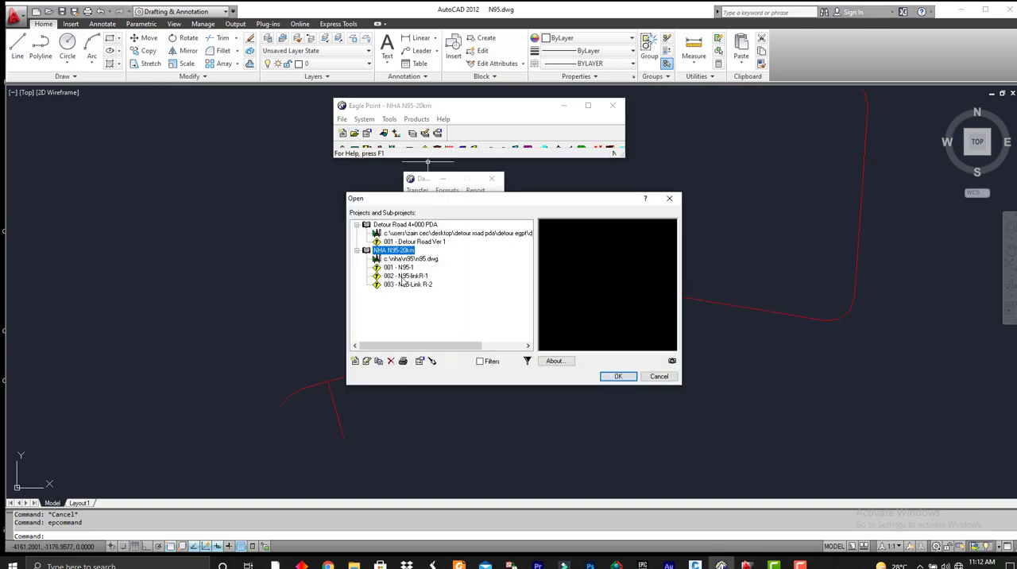
pyautogui.click(403, 277)
pyautogui.click(613, 375)
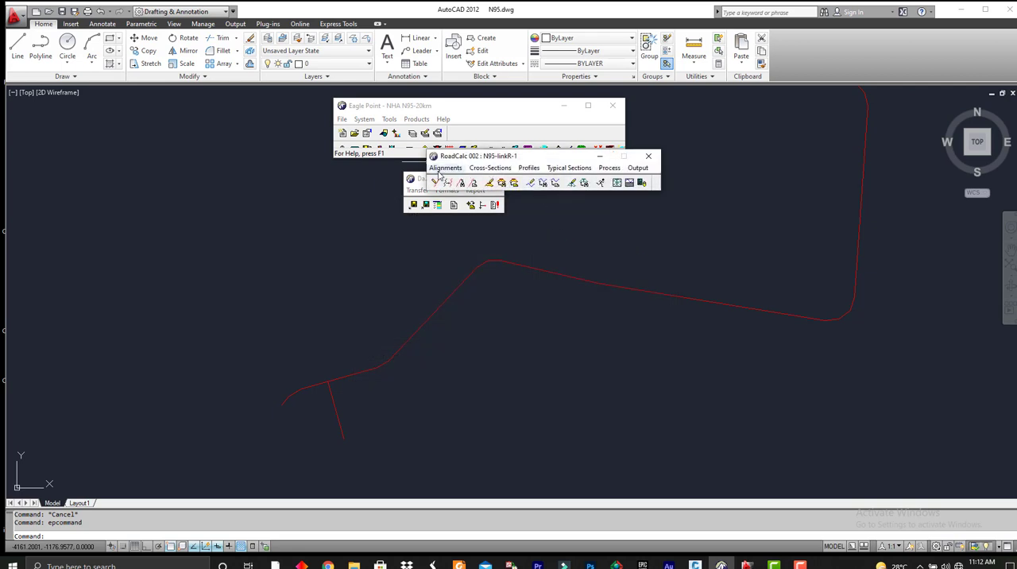
pyautogui.click(445, 168)
pyautogui.click(456, 181)
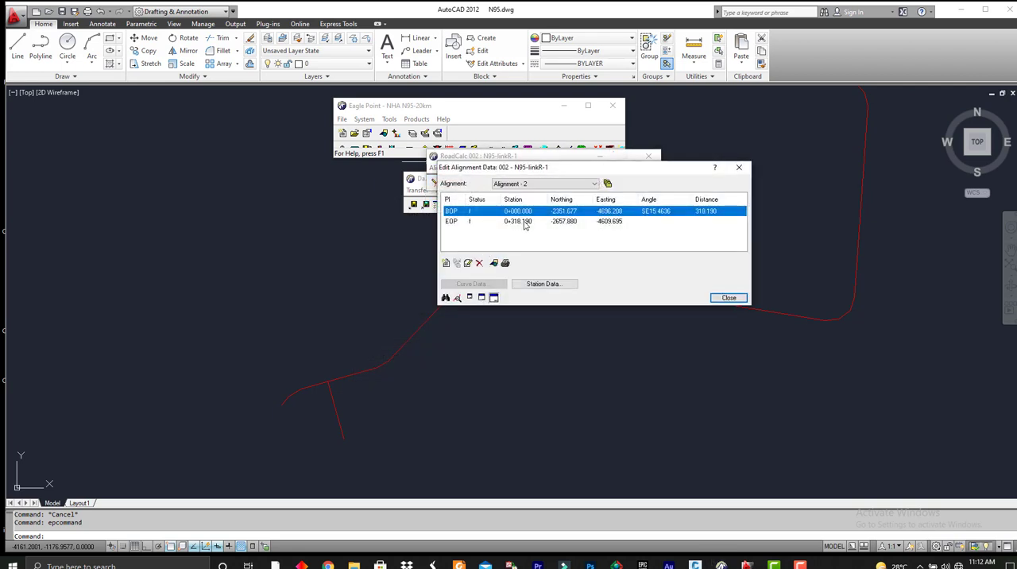
pyautogui.click(525, 222)
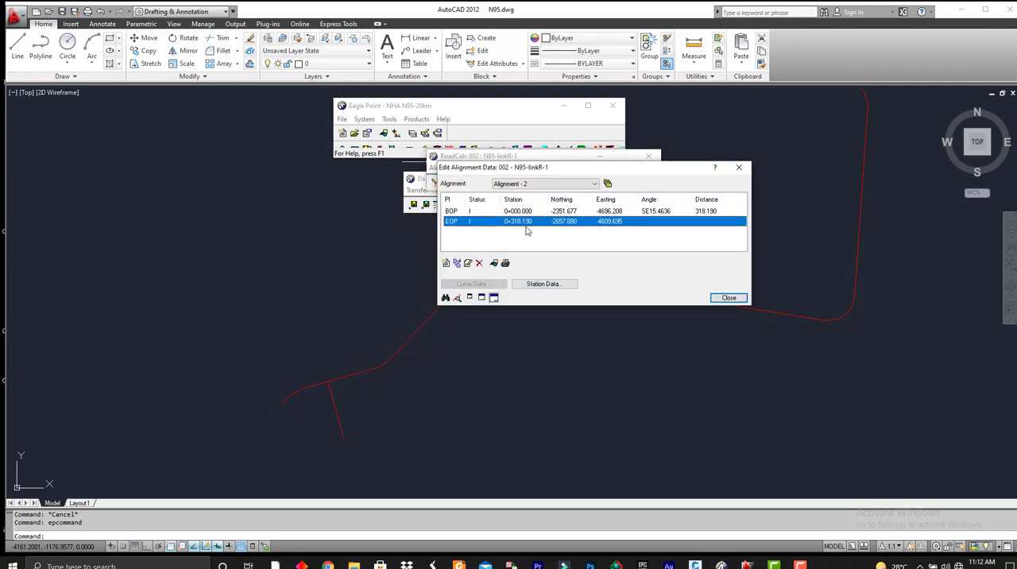
pyautogui.click(729, 298)
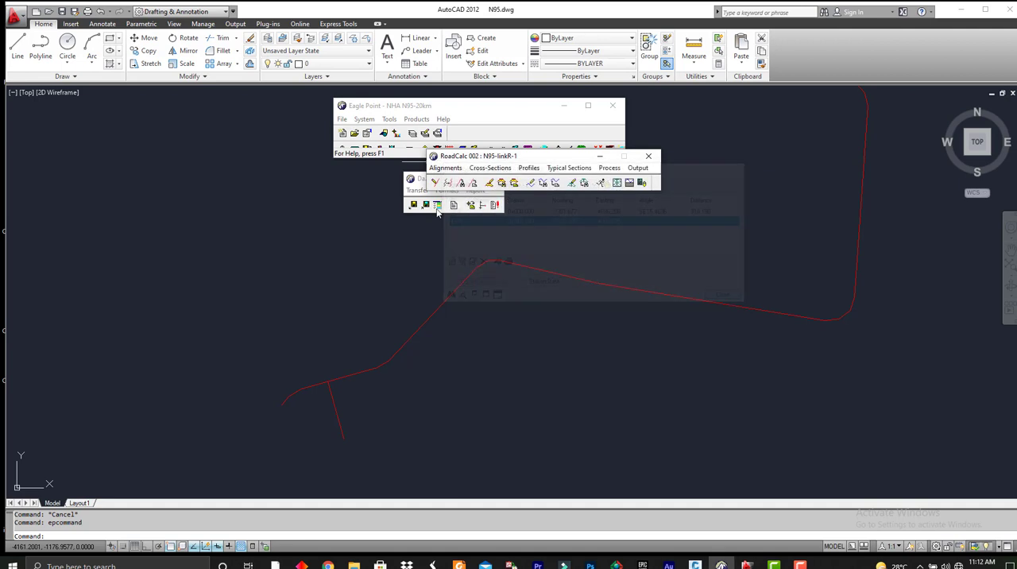
pyautogui.click(648, 156)
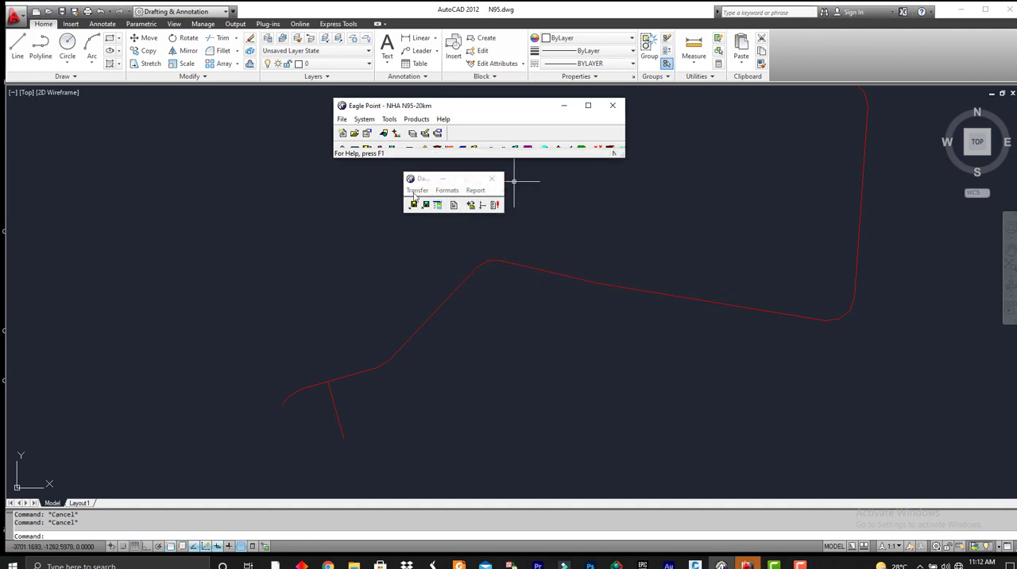
# Load 3in1.xml again for a LandXML import and choose only Alignment -3.
pyautogui.click(415, 191)
pyautogui.click(444, 231)
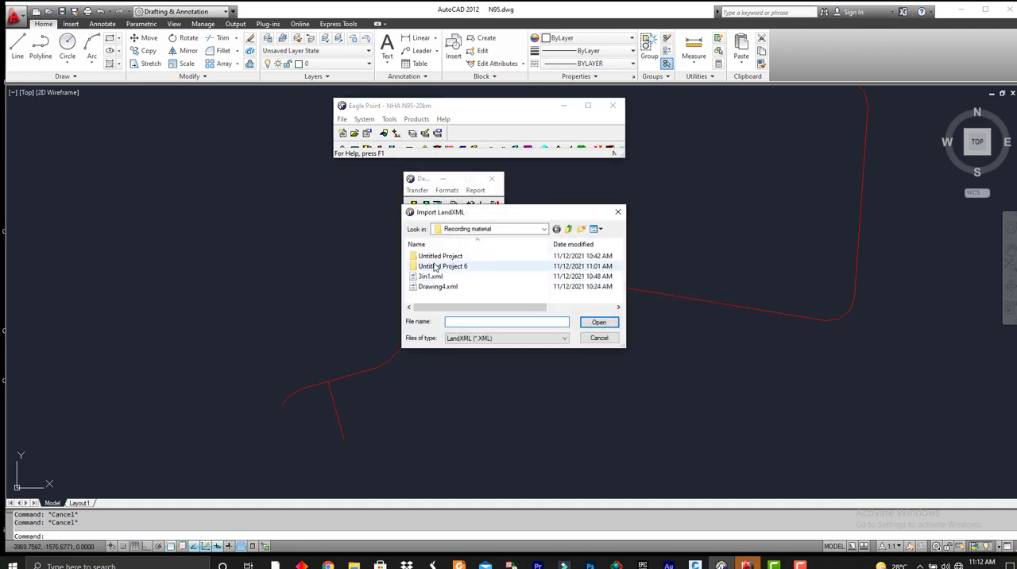
pyautogui.click(433, 275)
pyautogui.doubleClick(433, 276)
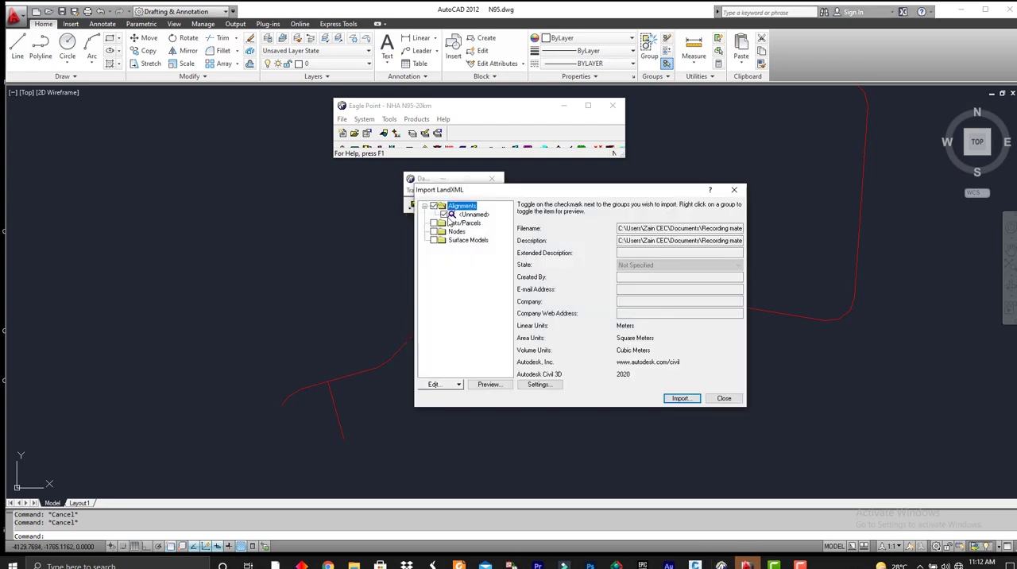
pyautogui.click(681, 398)
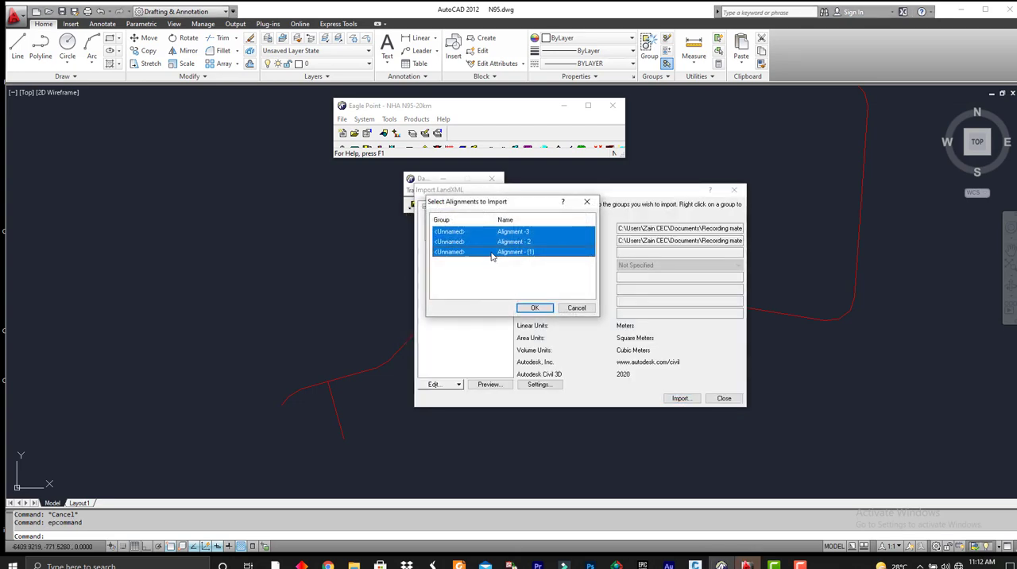
pyautogui.click(510, 234)
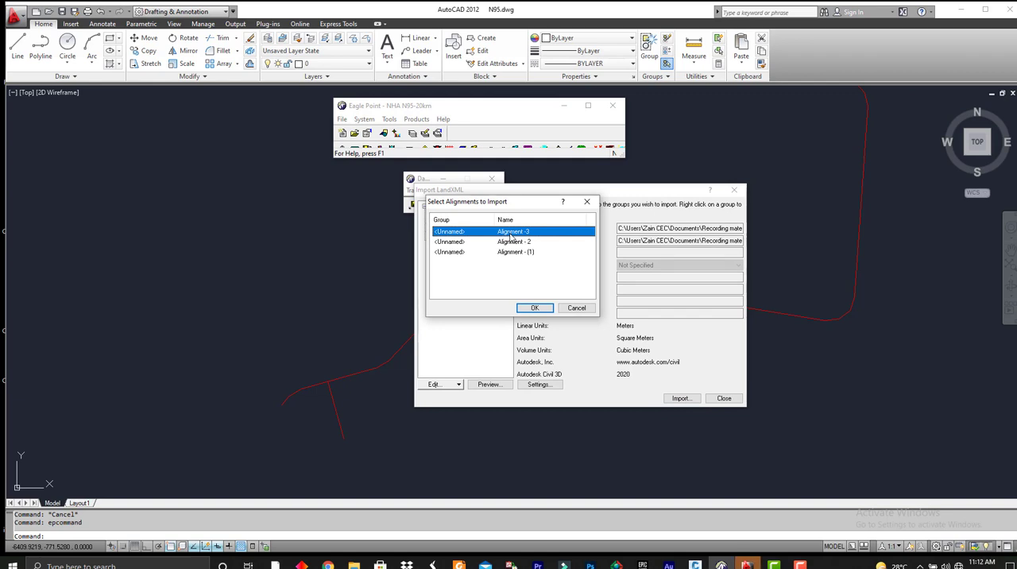
pyautogui.click(536, 308)
# Import Alignment -3 as a RoadCalc Alignment into sub-project 003 - N95-Link R-2 and close the LandXML import.
pyautogui.click(561, 295)
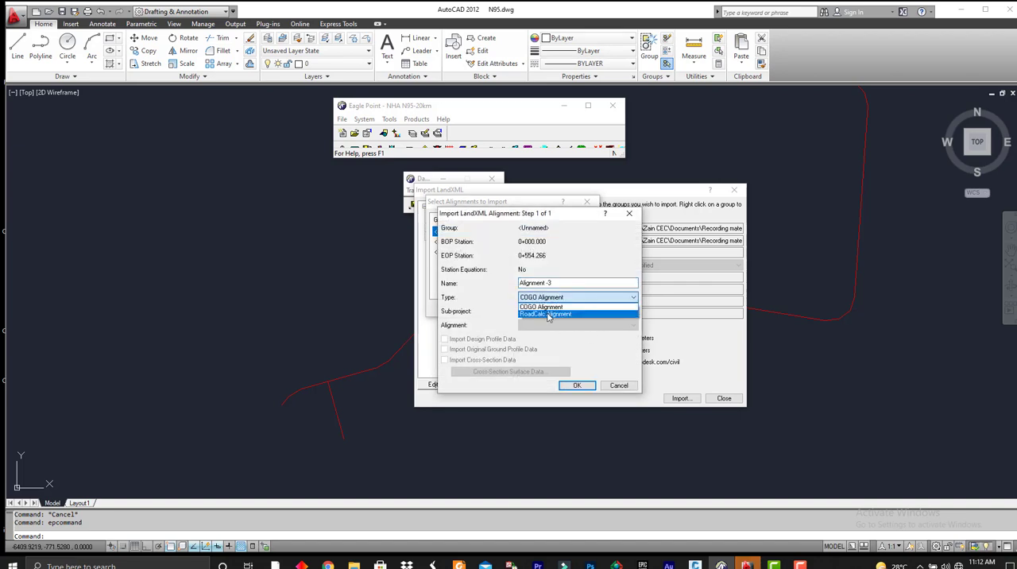
pyautogui.click(548, 298)
pyautogui.click(546, 297)
pyautogui.click(544, 314)
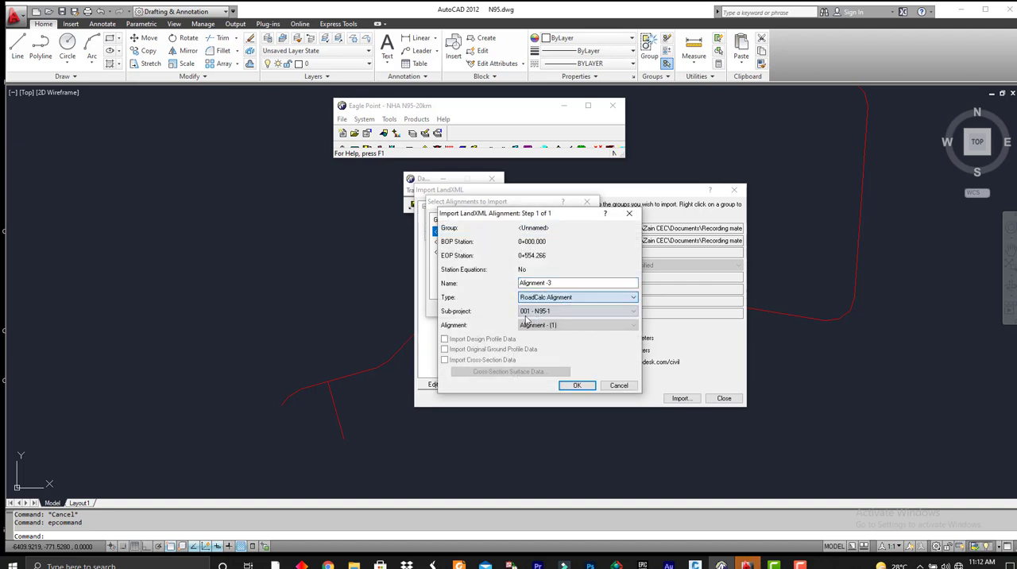
pyautogui.click(557, 311)
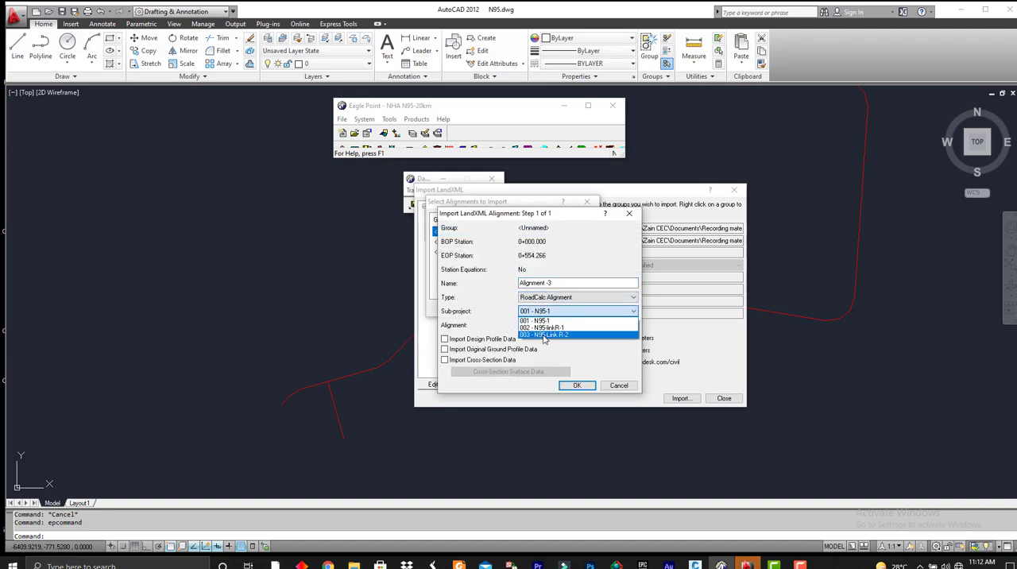
pyautogui.click(545, 336)
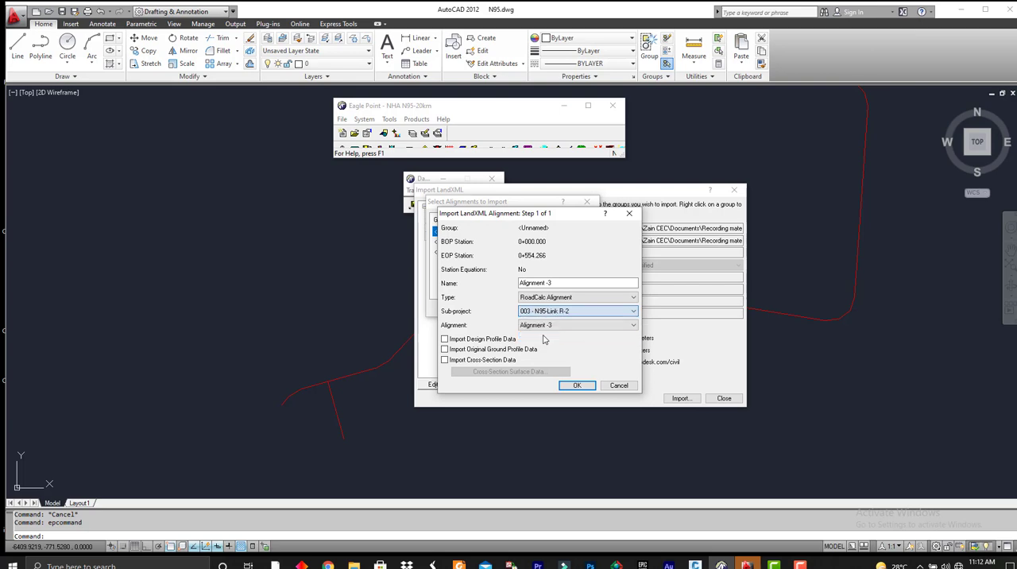
pyautogui.click(572, 385)
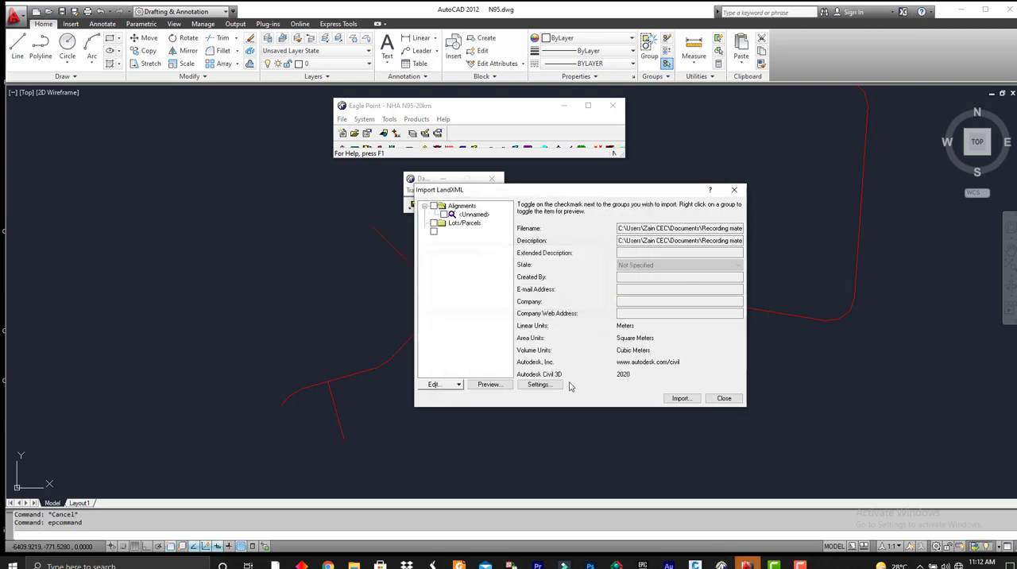
pyautogui.click(719, 400)
# Open sub-project 001 - N95-1 and check the alignment data of Alignment - (1) at its end point.
pyautogui.scroll(-3, 326, 347)
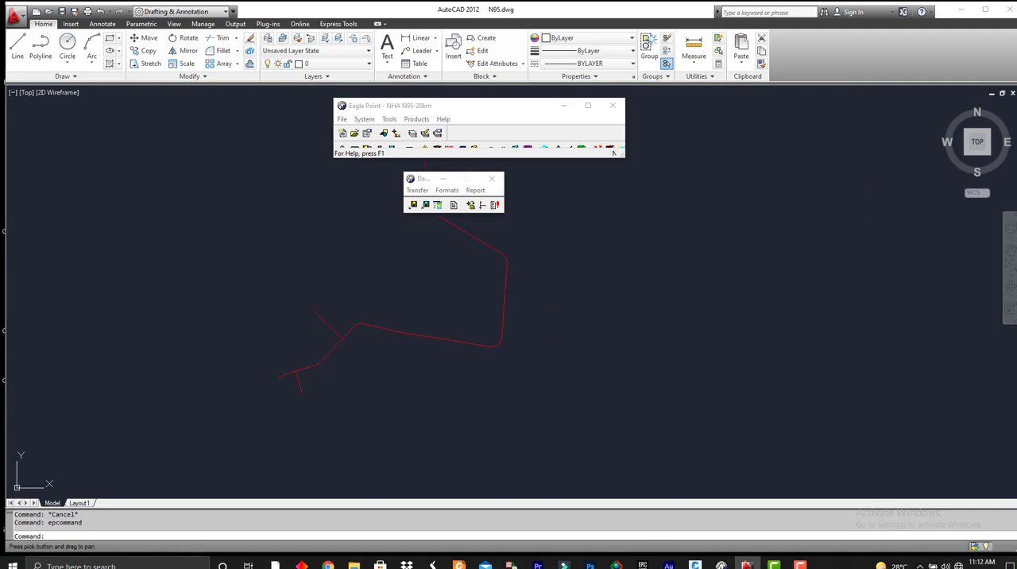
pyautogui.click(355, 133)
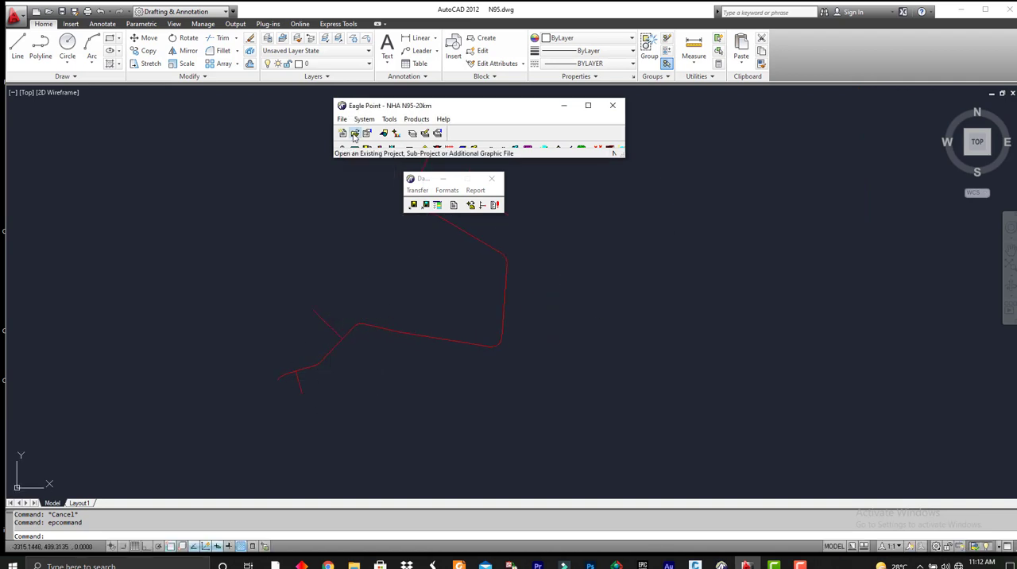
pyautogui.click(411, 269)
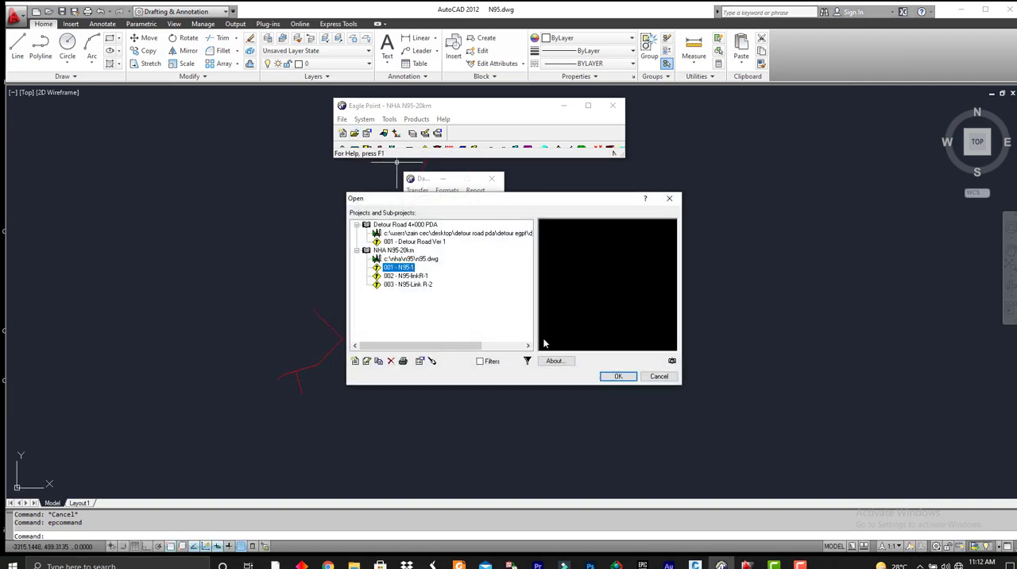
pyautogui.click(625, 381)
pyautogui.click(445, 168)
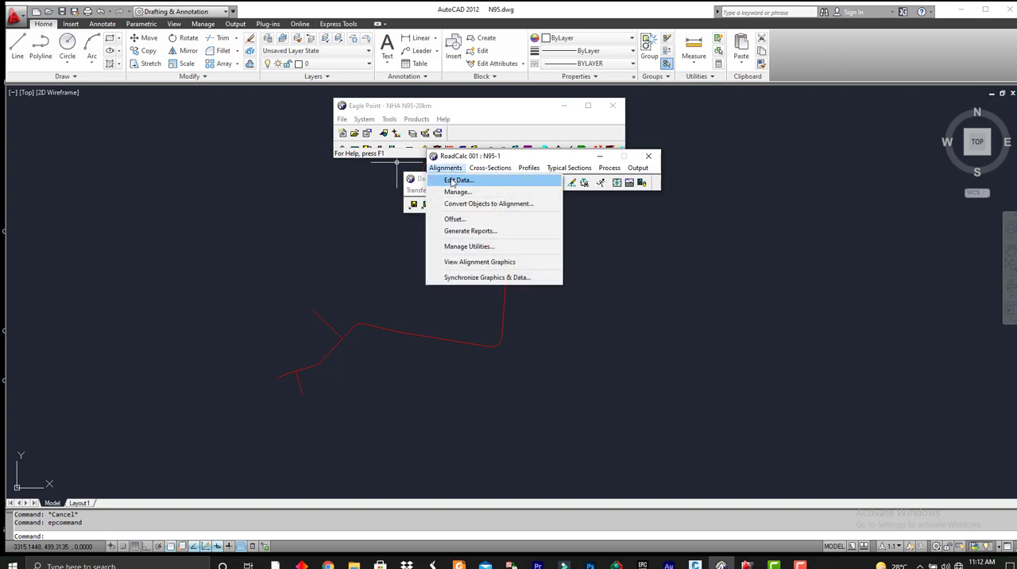
pyautogui.click(454, 181)
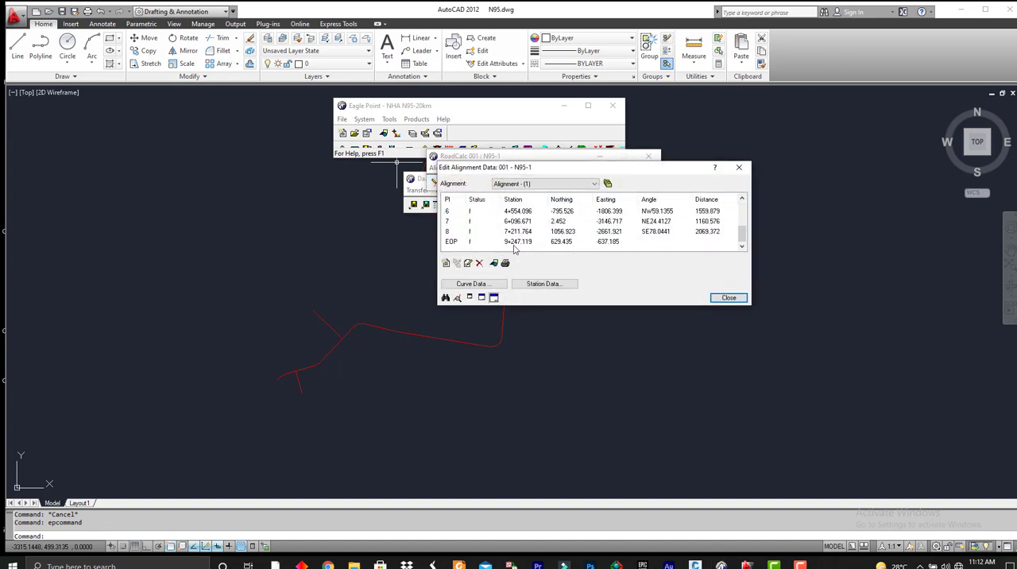
pyautogui.click(520, 242)
pyautogui.click(729, 297)
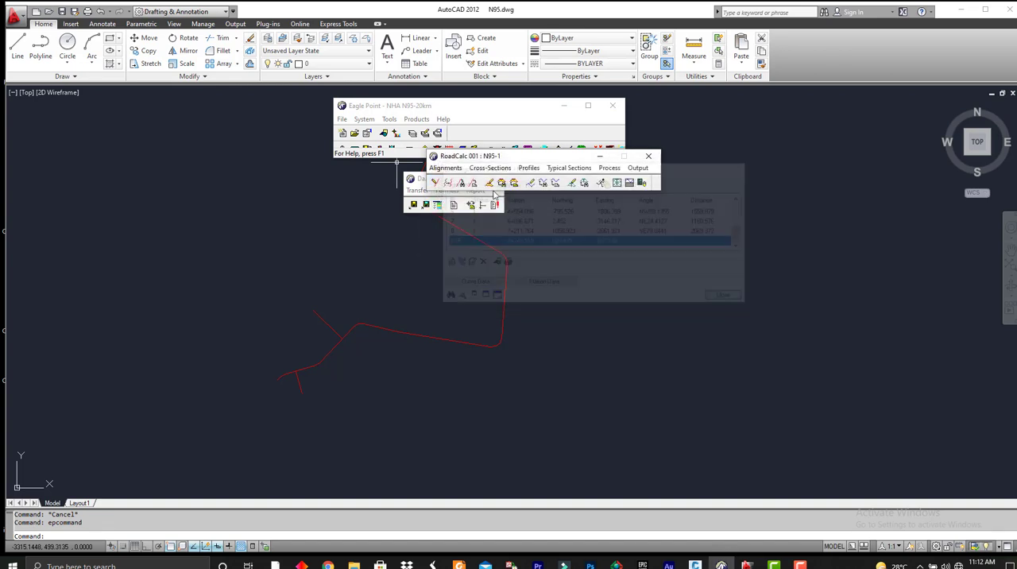
# Open sub-project 002 - N95-linkR-1 and check the end point in the alignment data of Alignment - 2.
pyautogui.click(342, 119)
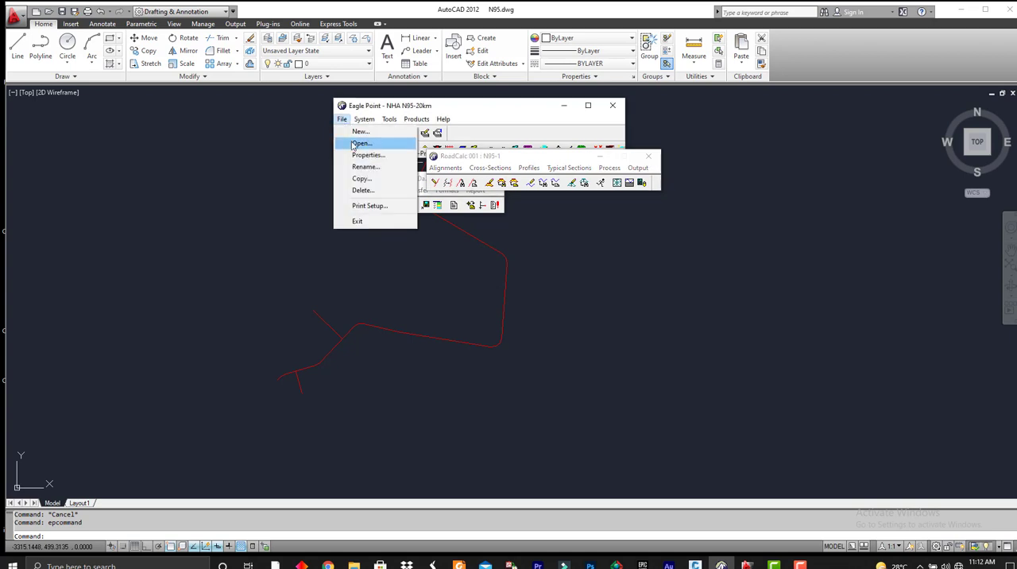
pyautogui.click(361, 141)
pyautogui.doubleClick(401, 275)
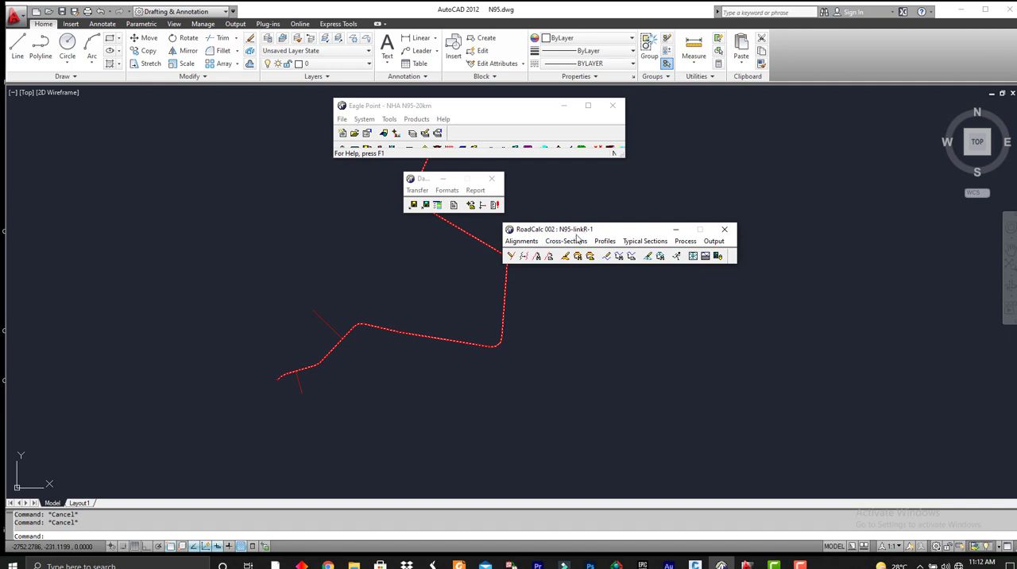
pyautogui.click(521, 241)
pyautogui.click(506, 274)
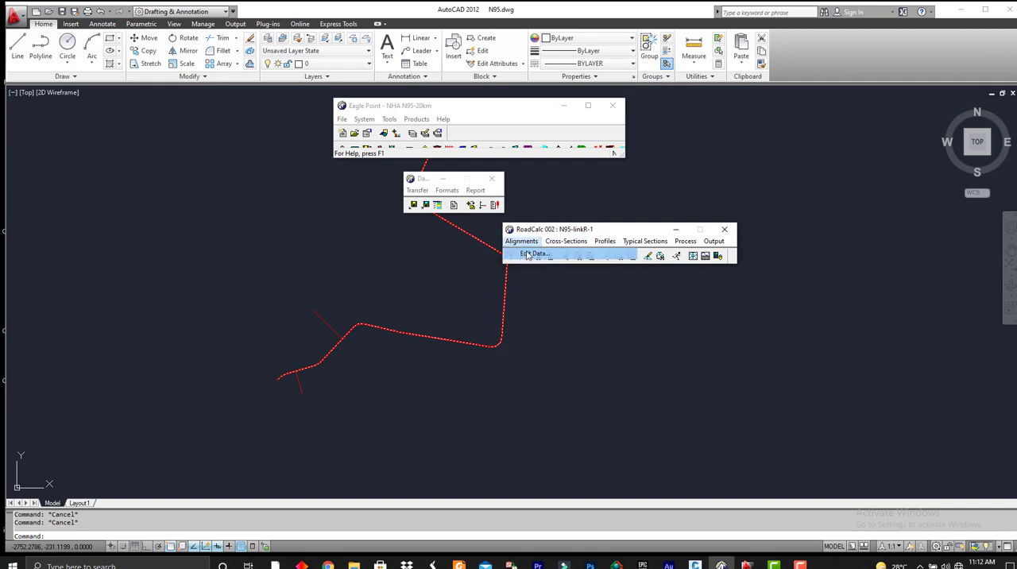
pyautogui.click(594, 296)
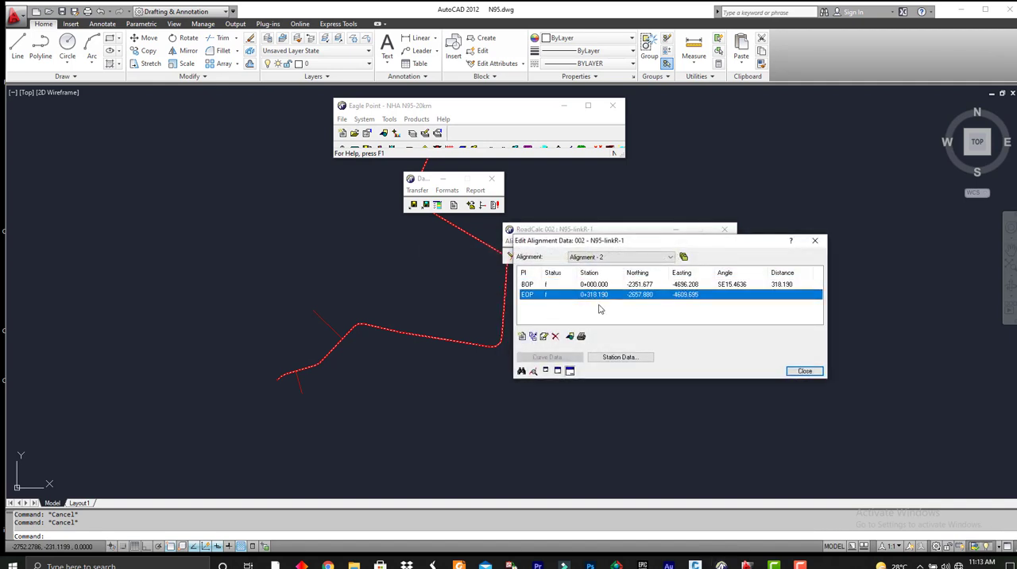
pyautogui.click(805, 371)
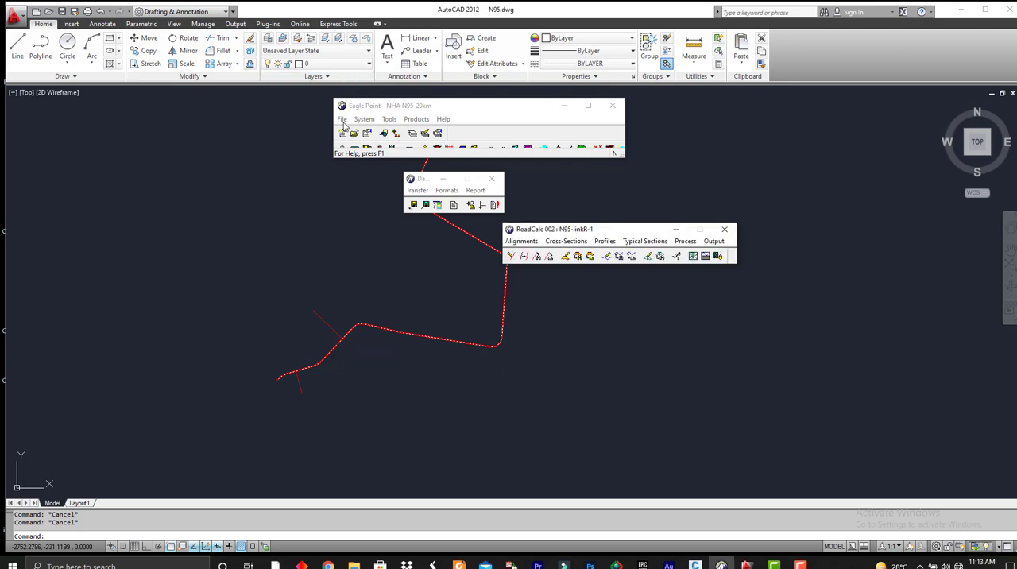
# Open sub-project 003 - N95-Link R-2 and check the start and end points of Alignment -3.
pyautogui.click(343, 120)
pyautogui.click(361, 143)
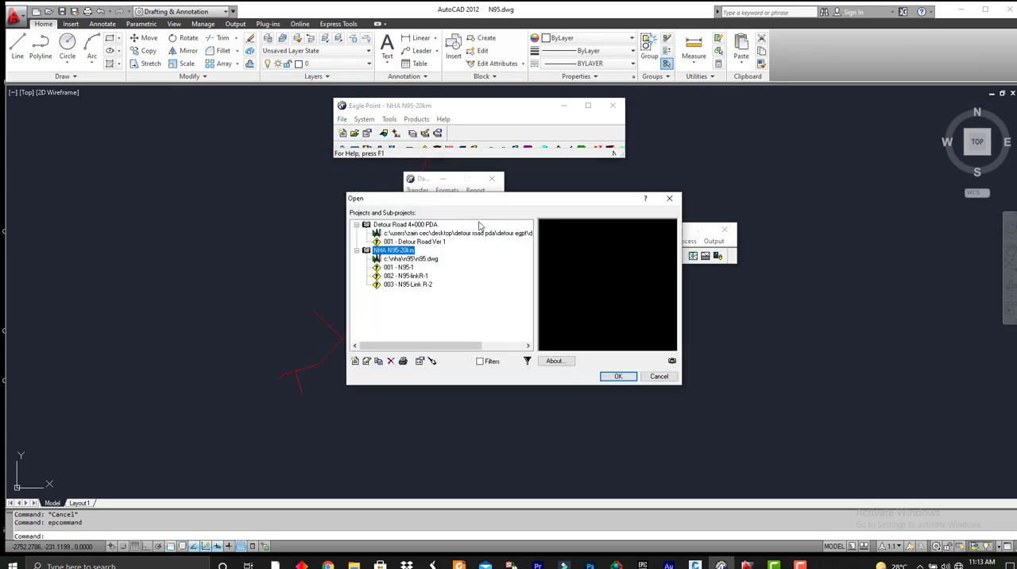
pyautogui.doubleClick(414, 285)
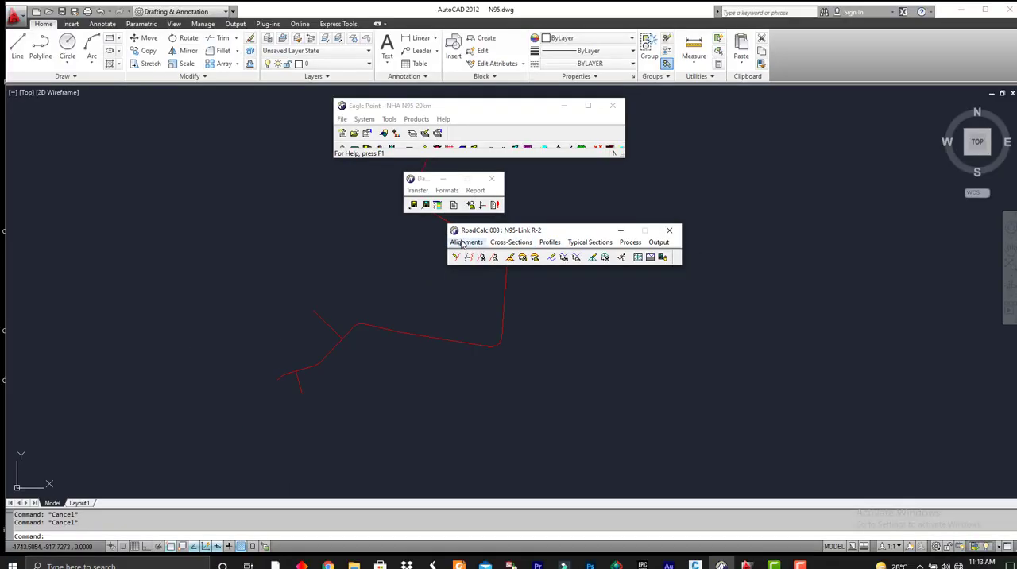
pyautogui.click(465, 242)
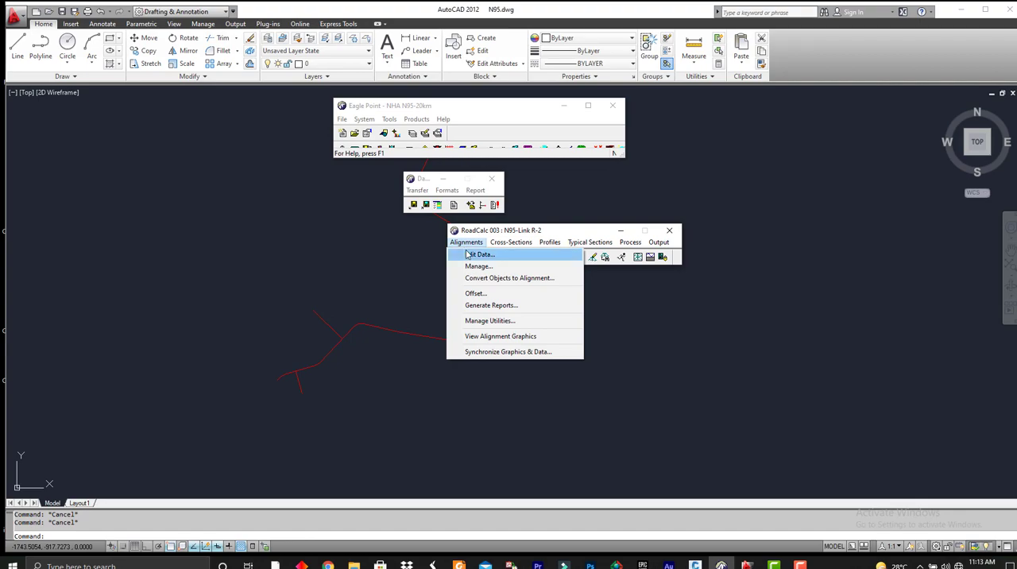
pyautogui.click(473, 253)
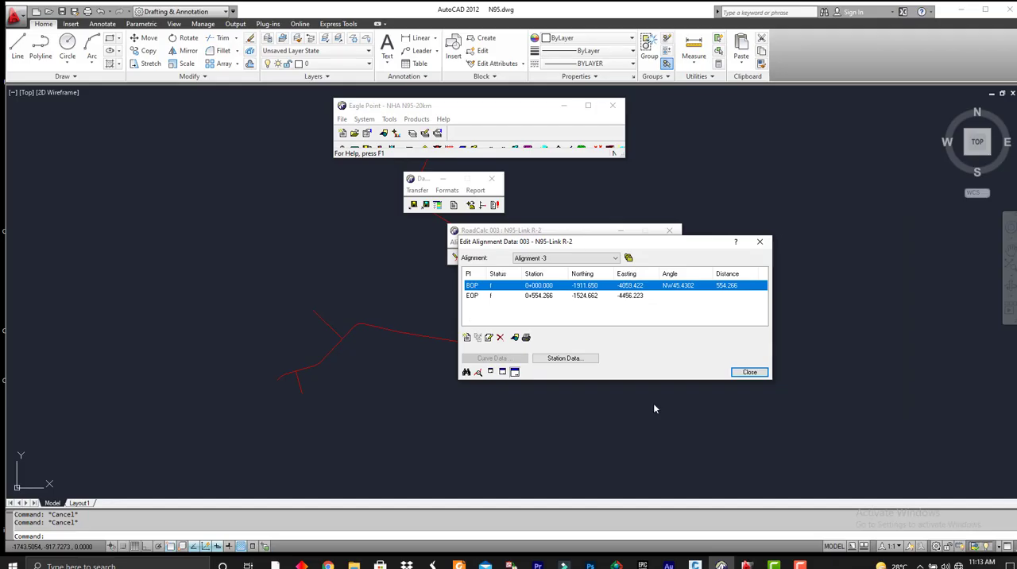
pyautogui.click(747, 376)
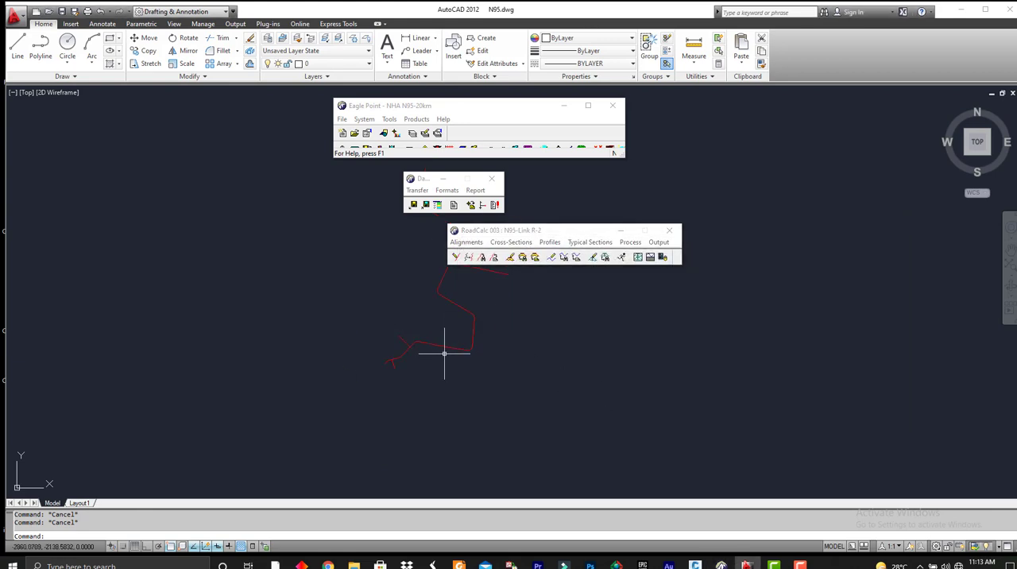
pyautogui.moveTo(329, 347)
pyautogui.mouseDown(button='middle')
pyautogui.moveTo(390, 350)
pyautogui.moveTo(397, 374)
pyautogui.mouseUp(button='middle')
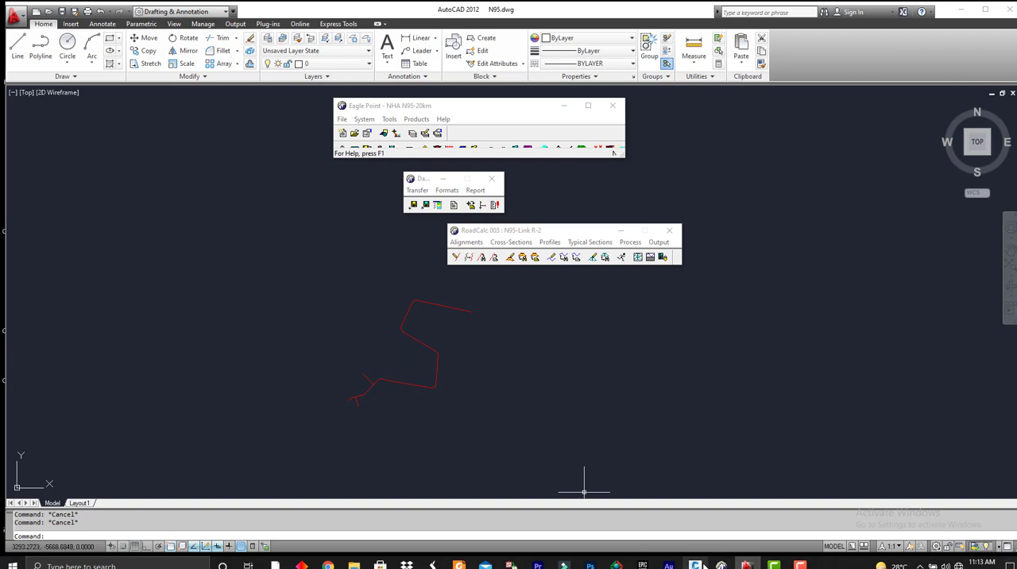
pyautogui.click(800, 565)
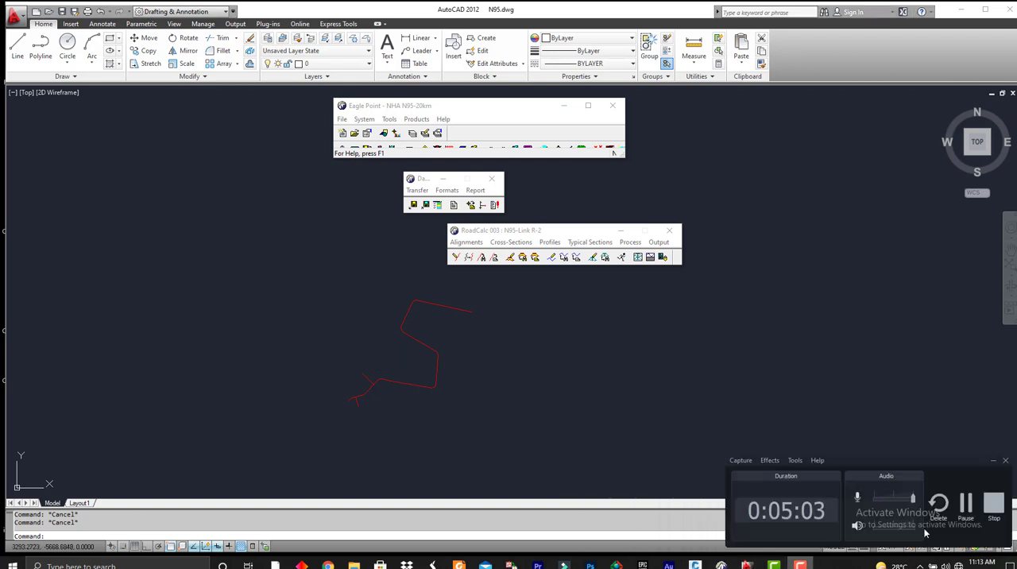